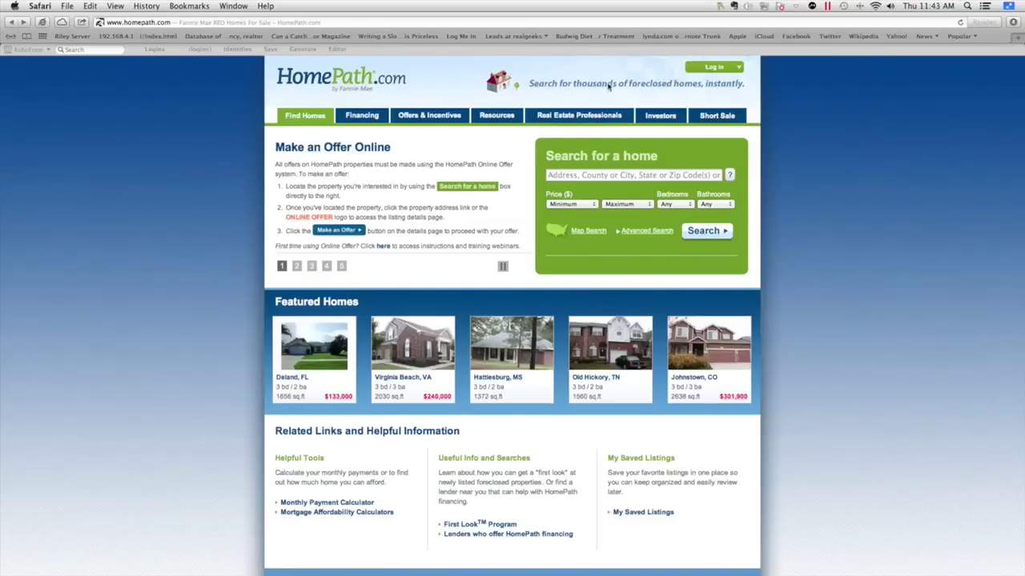
Reach the new-account Registration page from Log In, then bring the Log In panel back up
left_click(712, 70)
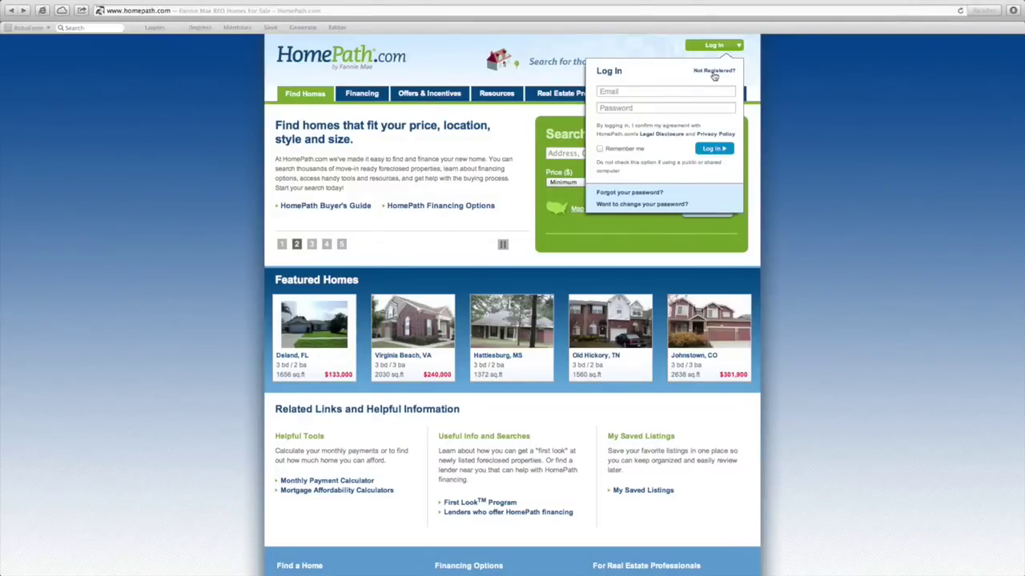
left_click(714, 73)
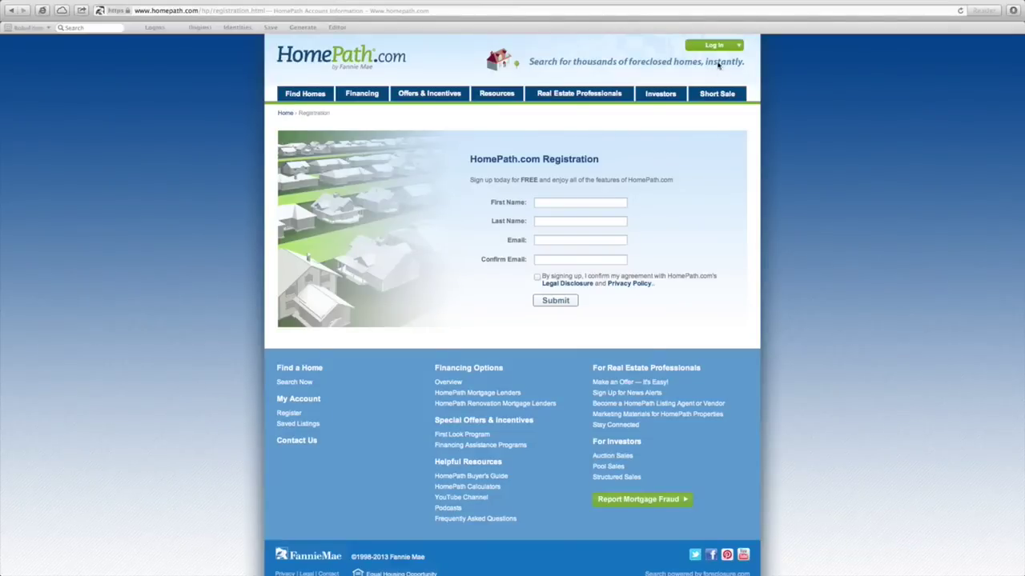
left_click(720, 46)
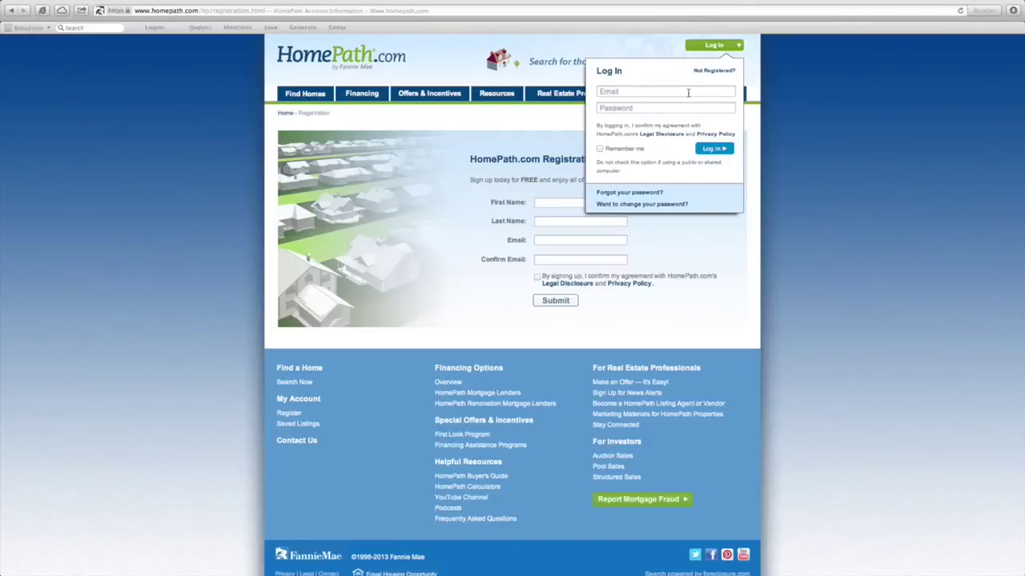
Sign in with the account e-mail and password, declining Safari's offer to save the password
left_click(687, 93)
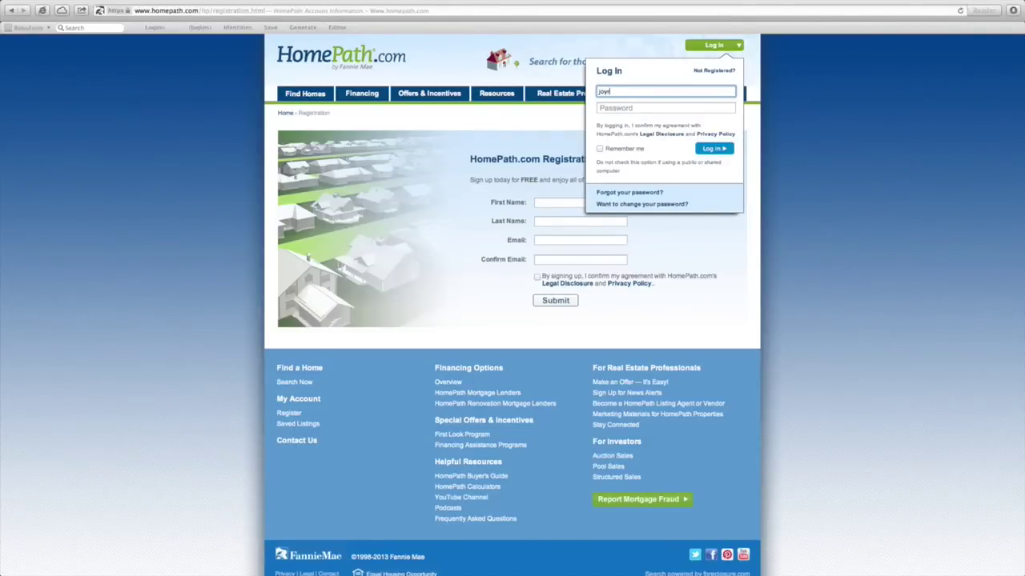
key("Tab")
type("•••••••••")
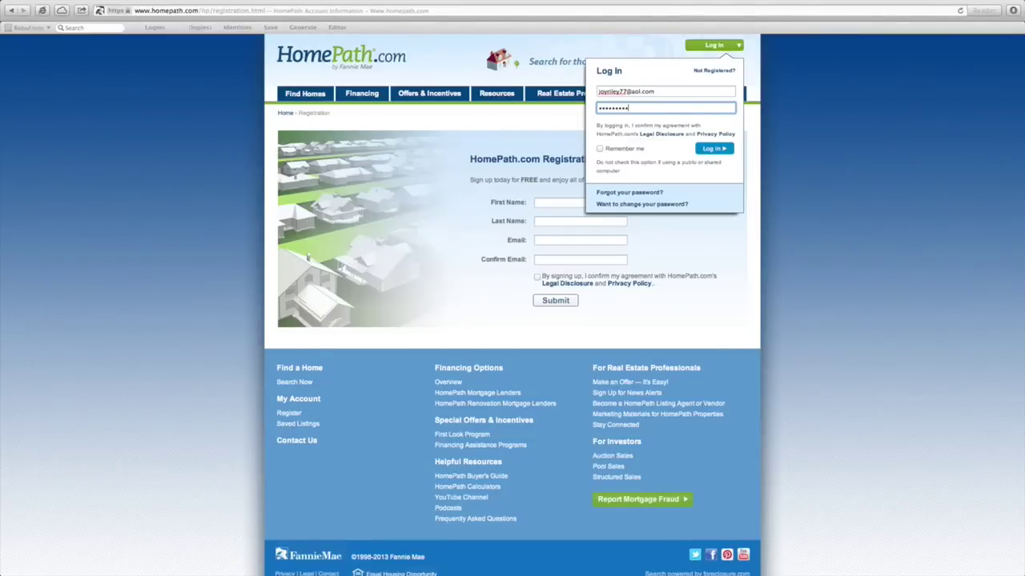
key("Return")
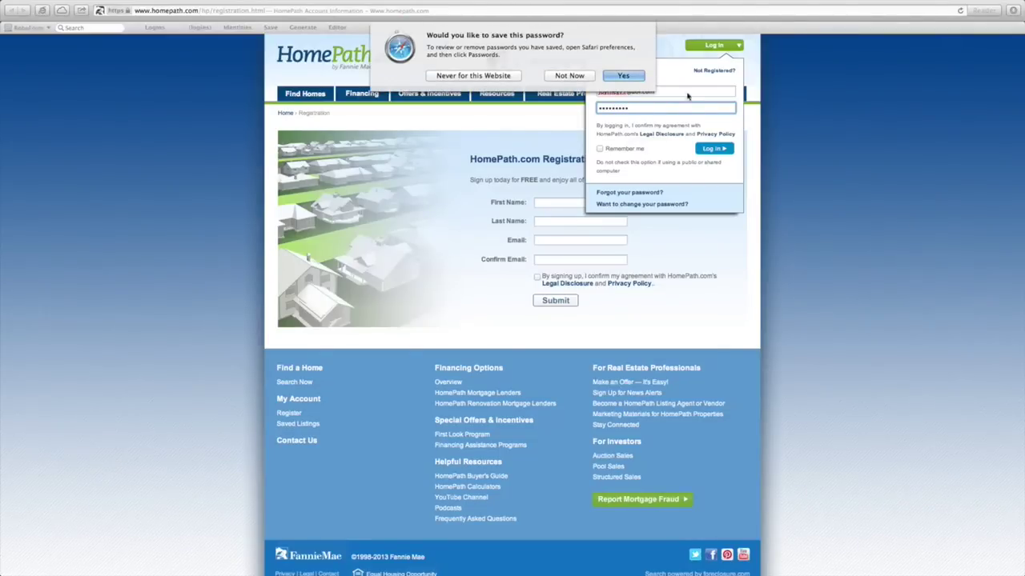
left_click(568, 75)
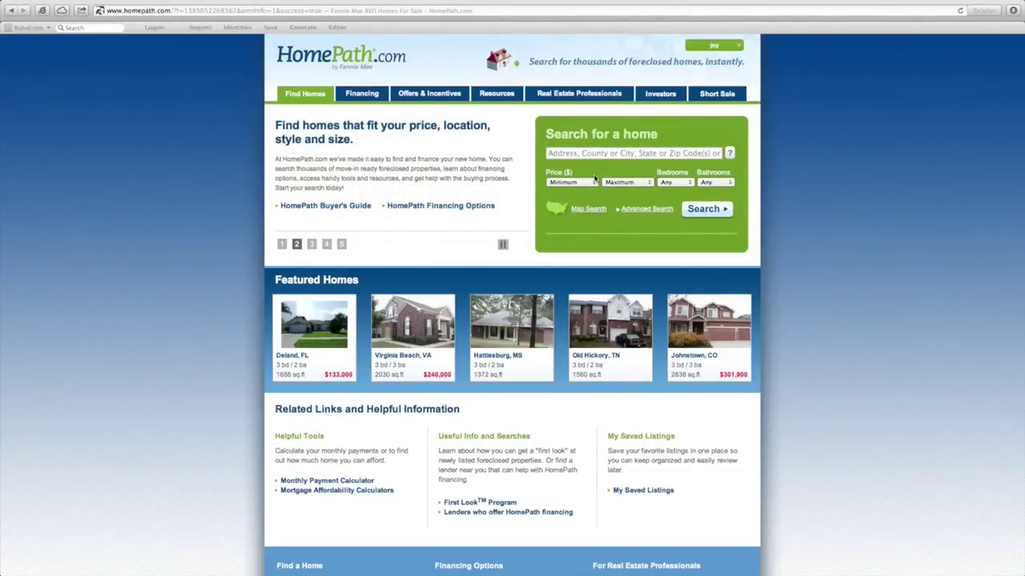
Use Map Search to pick Rhode Island, then Providence County, showing its 90 listings
left_click(588, 209)
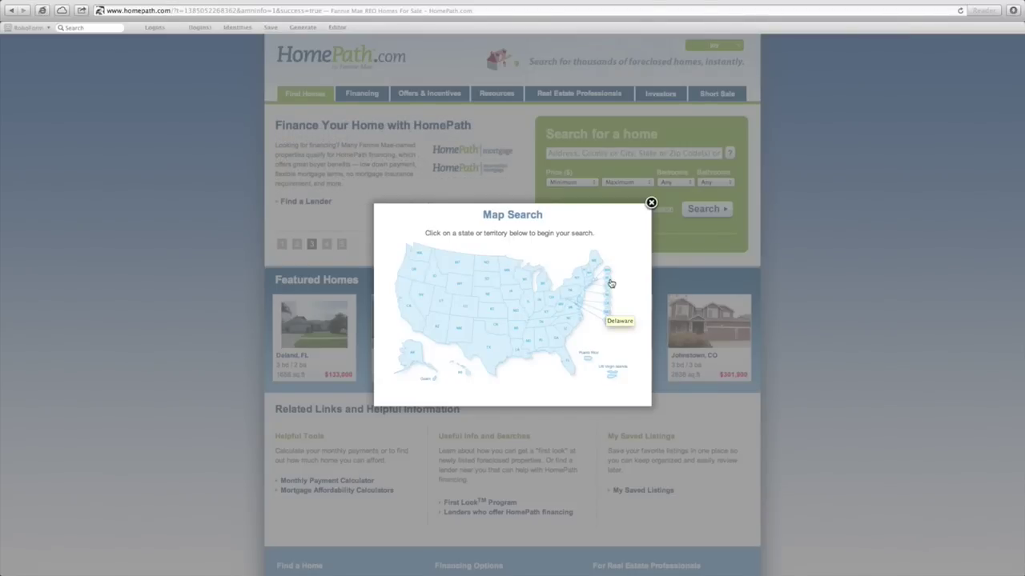
left_click(608, 279)
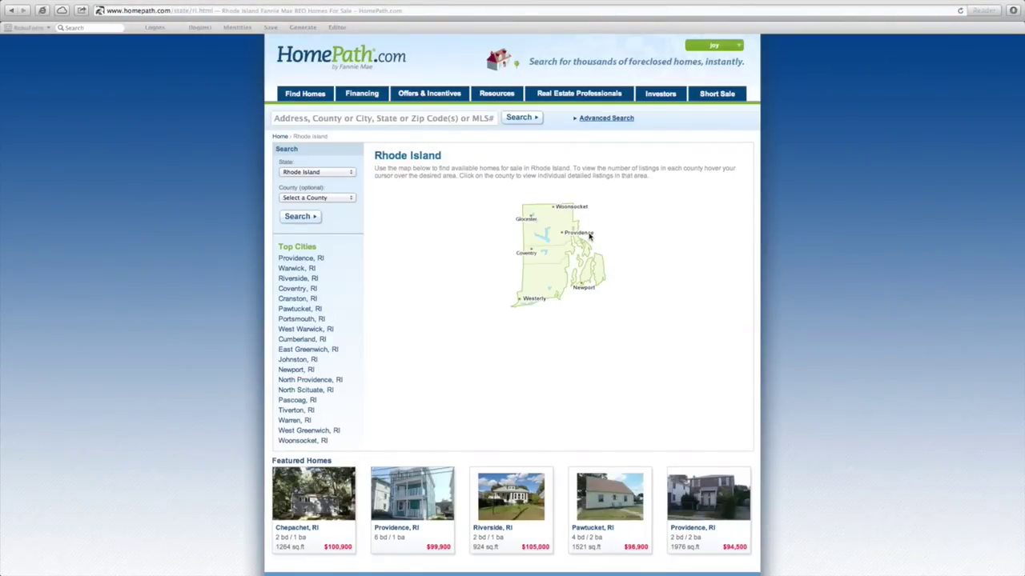
left_click(589, 235)
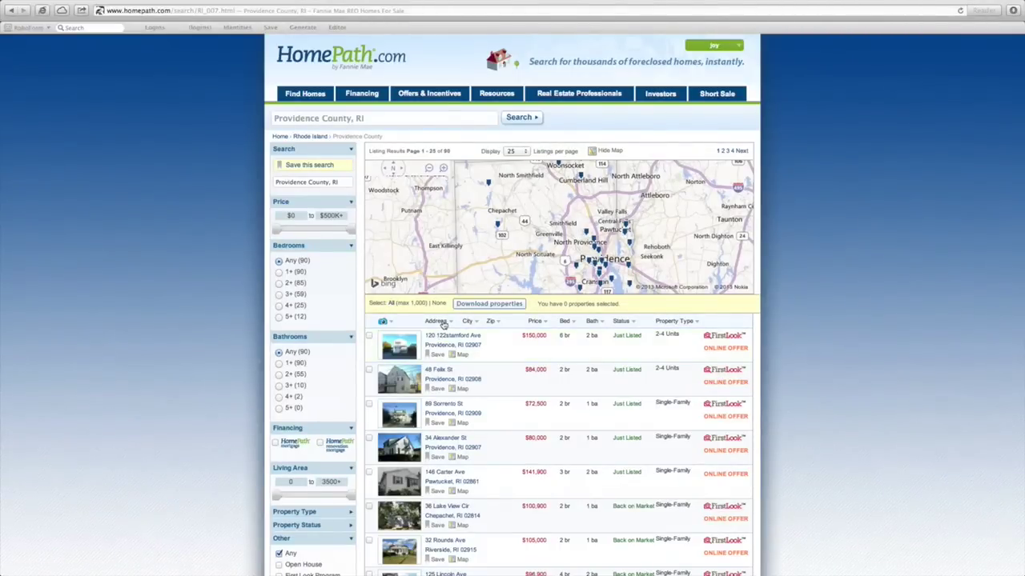
left_click(441, 322)
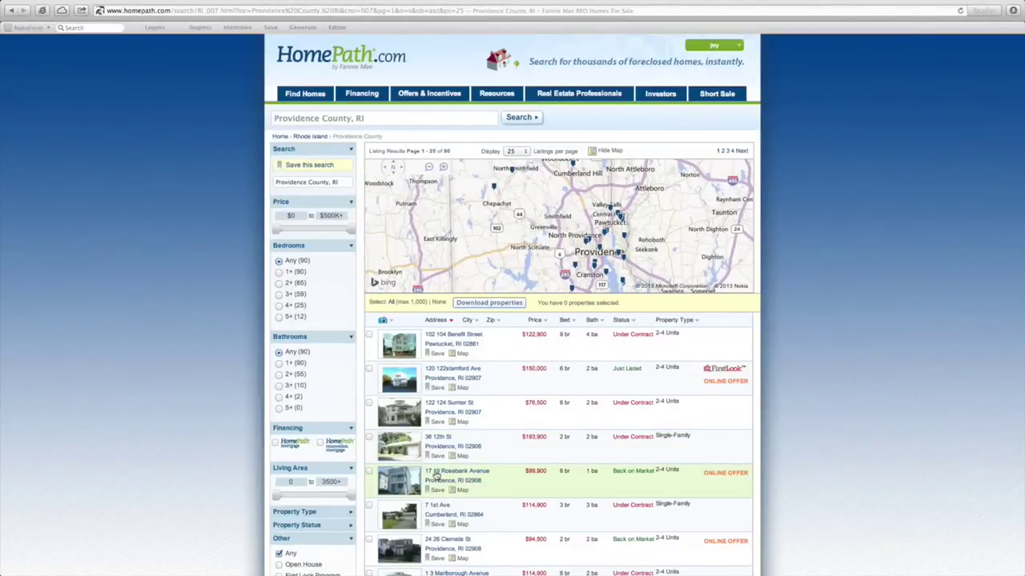
left_click(436, 476)
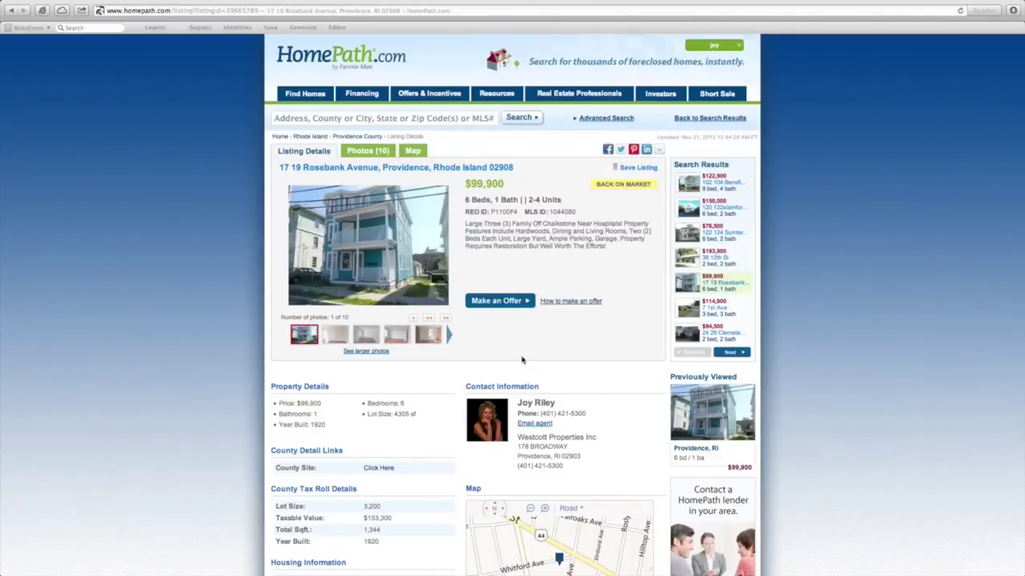
left_click(515, 304)
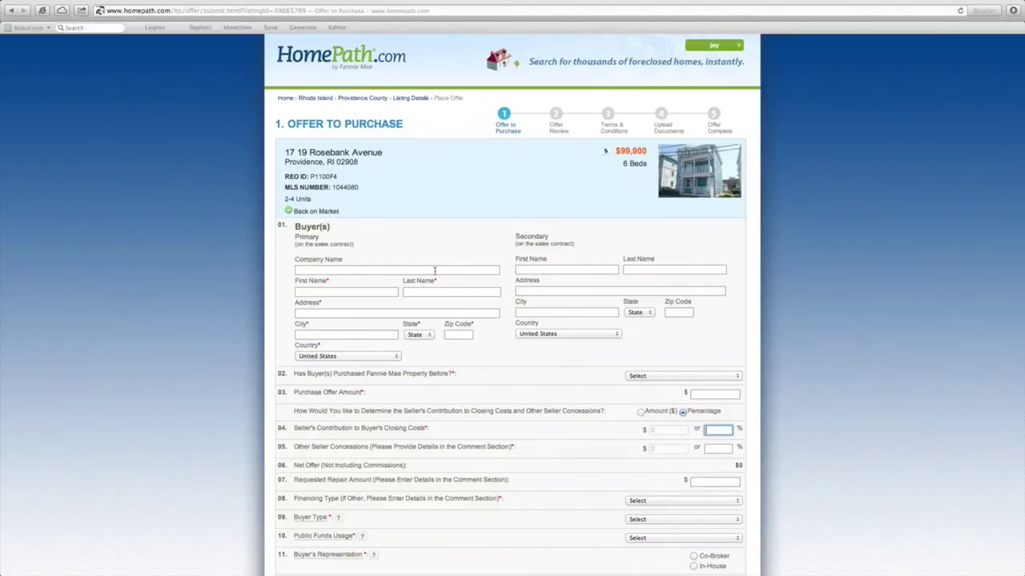
left_click(364, 293)
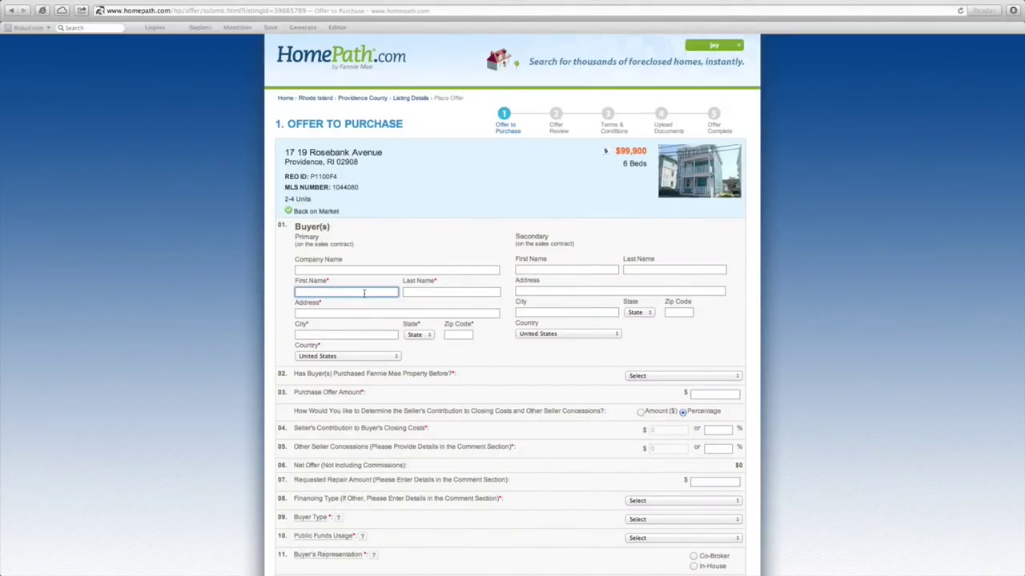
Enter the primary buyer's first and last name, correcting a typo in the first name
type("Joy")
key("Tab")
key("shift+Tab")
type("Joe")
key("Tab")
type("Buyer")
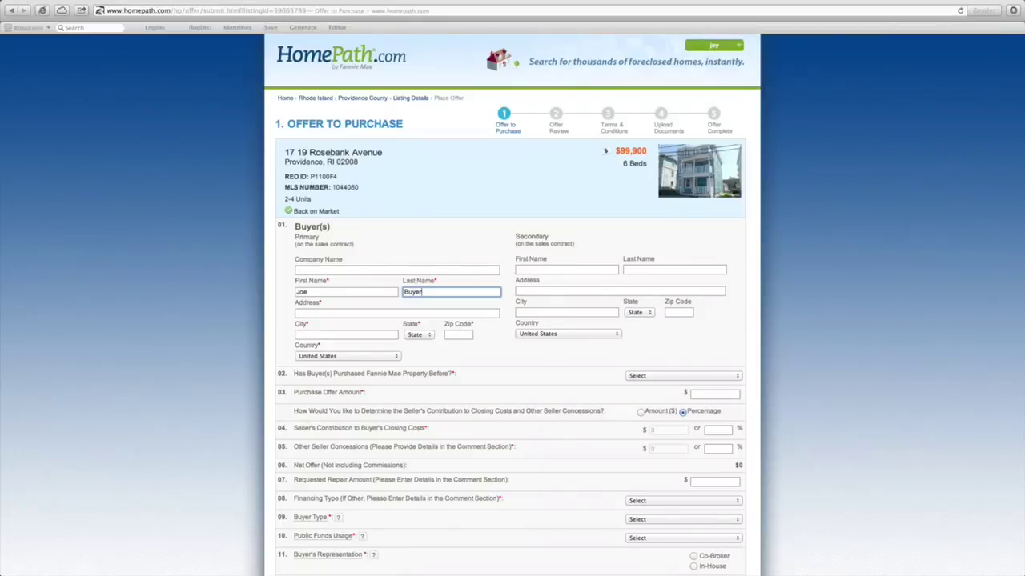
key("Tab")
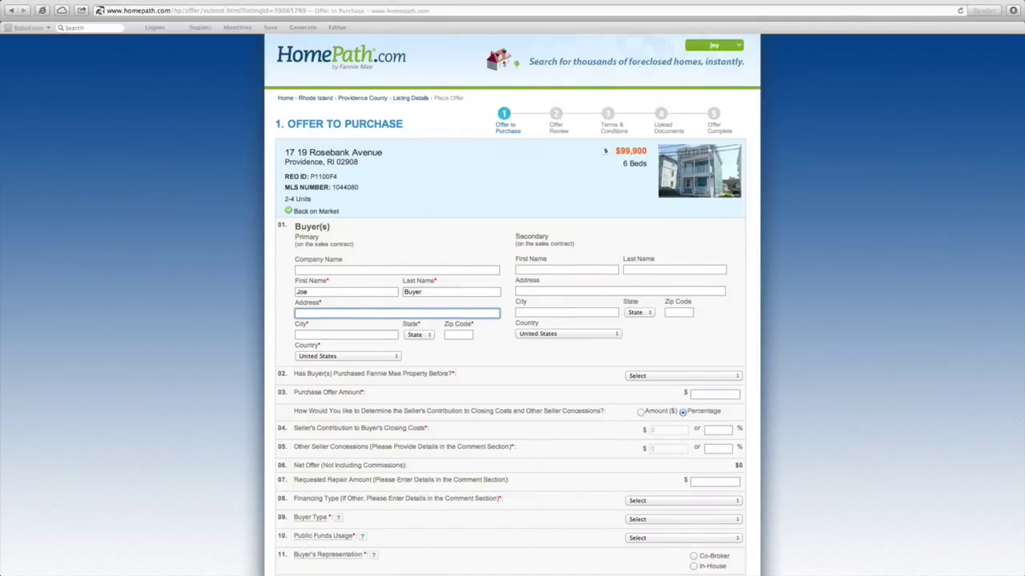
Fill in the buyer's street address, city Providence, state RI and zip code
type("123 Main St.")
key("Tab")
type("Providence")
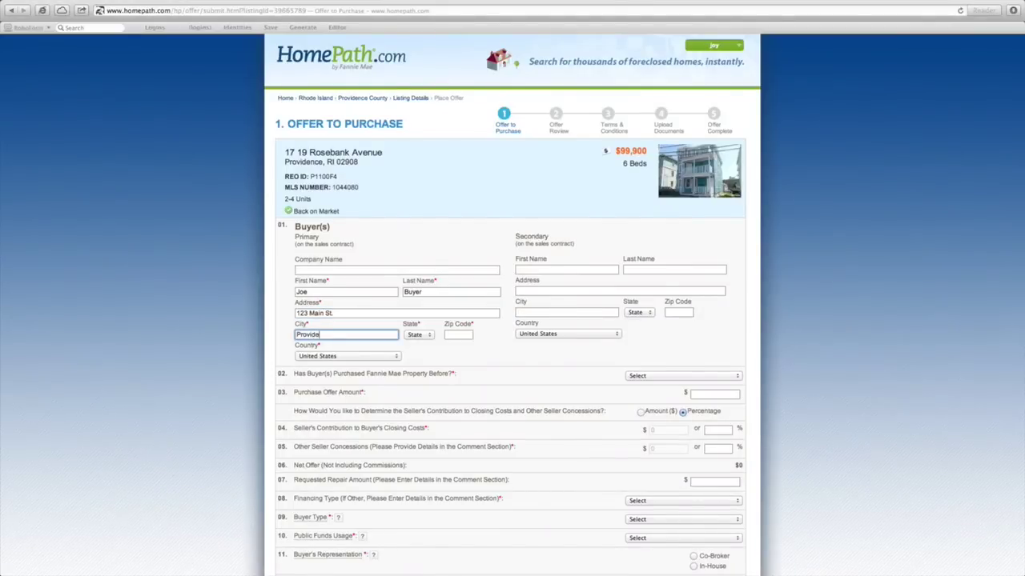
key("Tab")
key("r")
key("Tab")
type("02903")
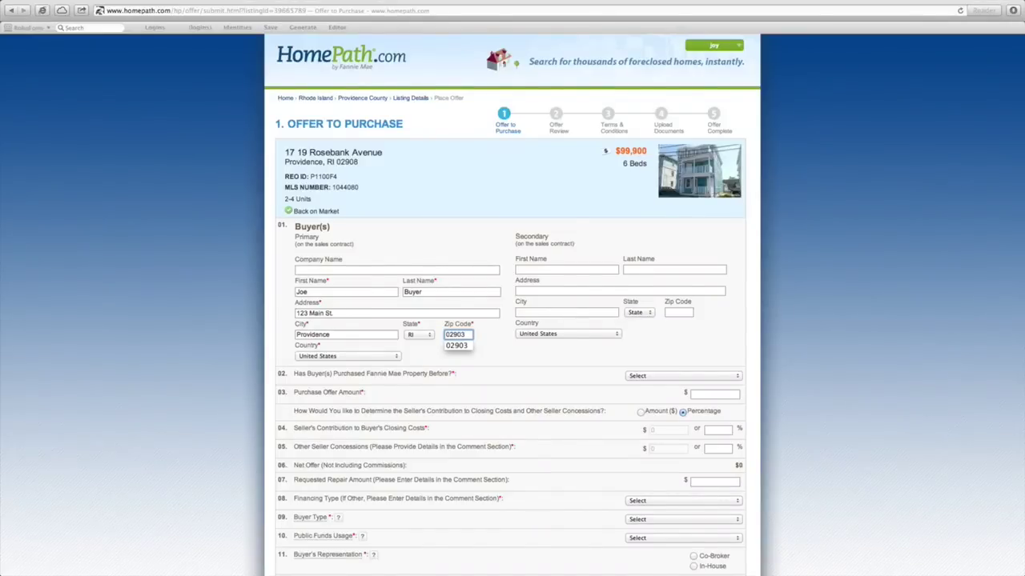
left_click(654, 347)
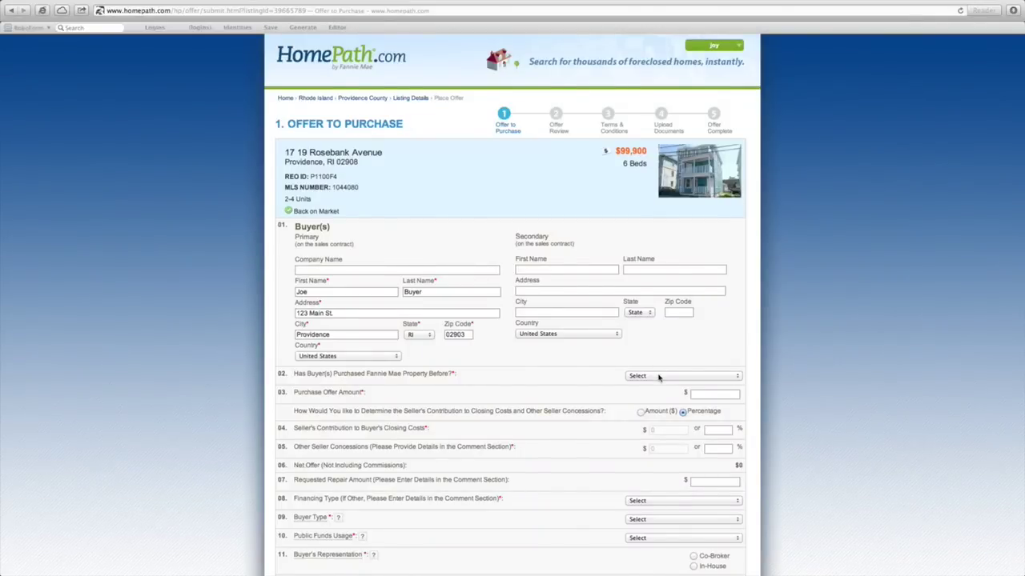
Answer No to 'Purchased Fannie Mae Property Before?'
left_click(659, 376)
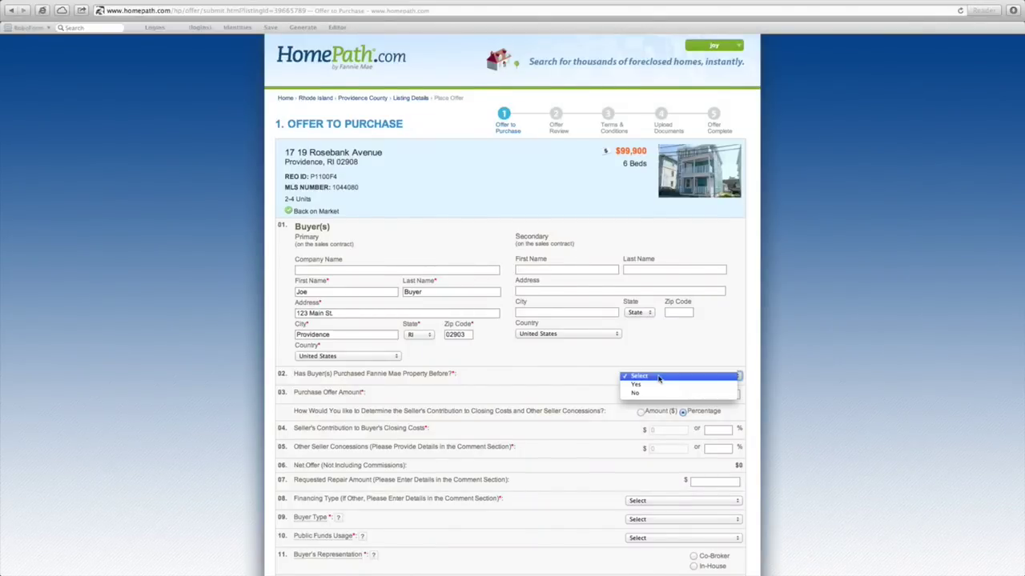
left_click(653, 394)
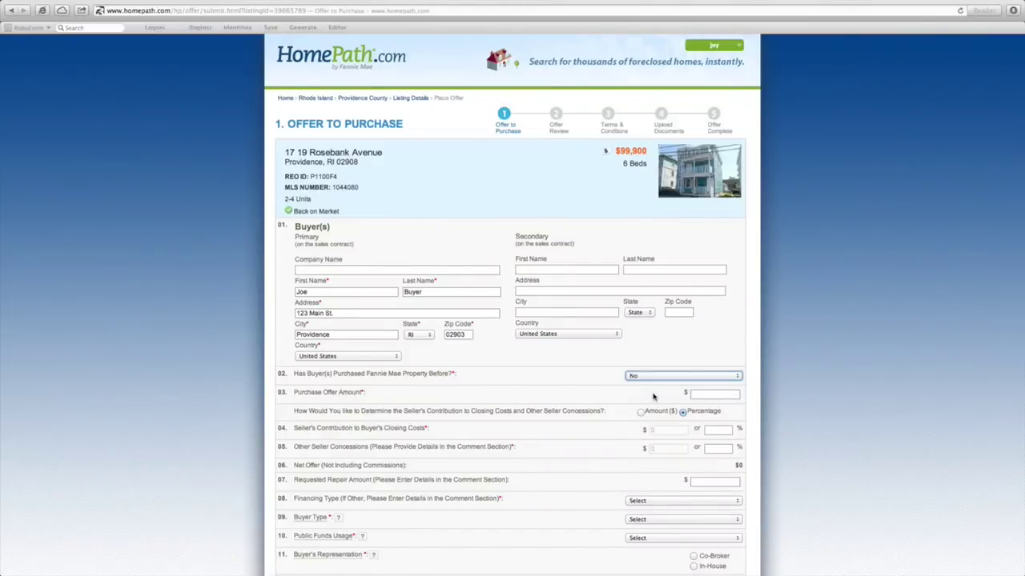
left_click(713, 394)
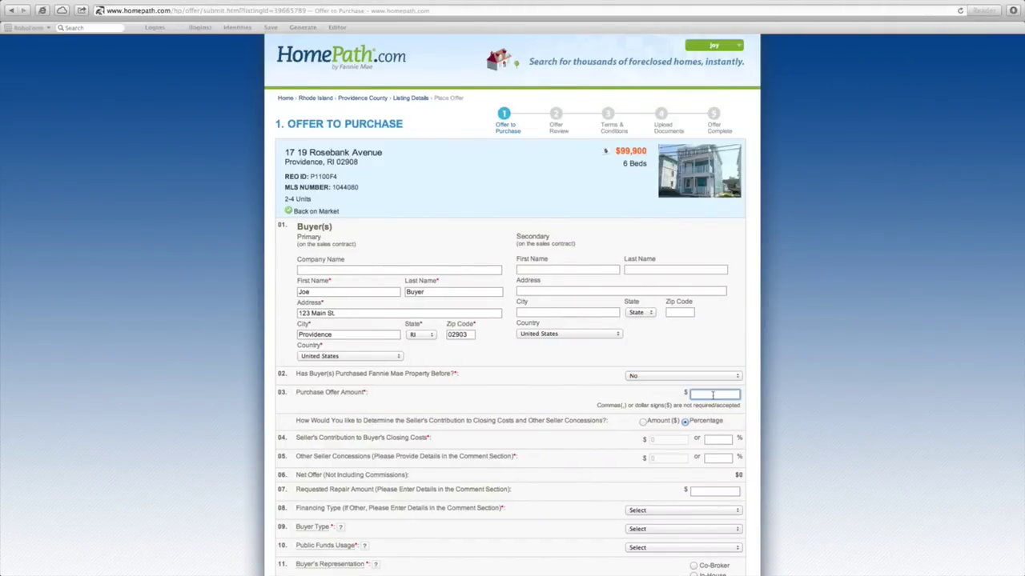
Offer $100,000 with 0% seller contribution, 0% concessions, $0 repairs and Cash financing
type("100000")
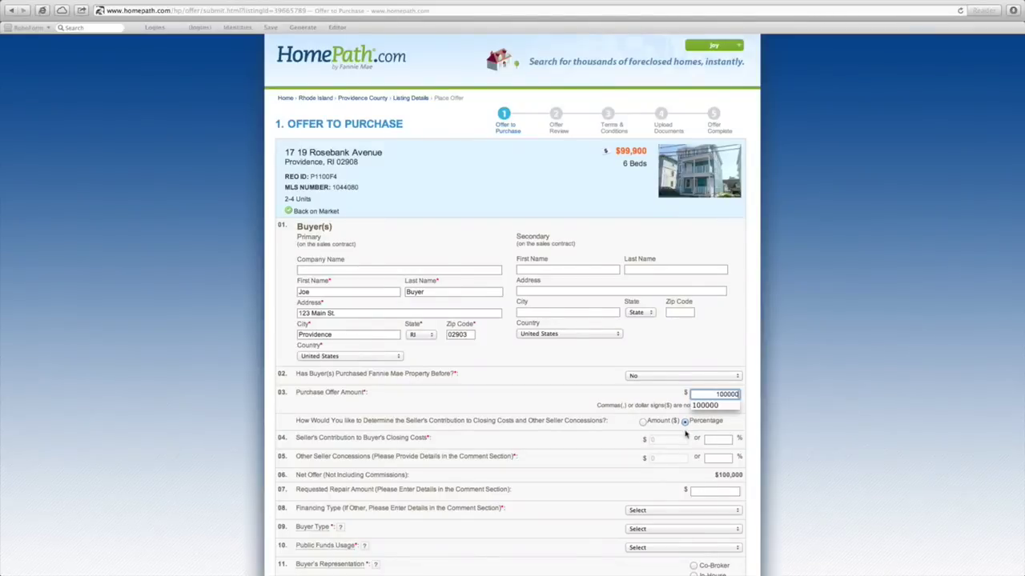
left_click(625, 436)
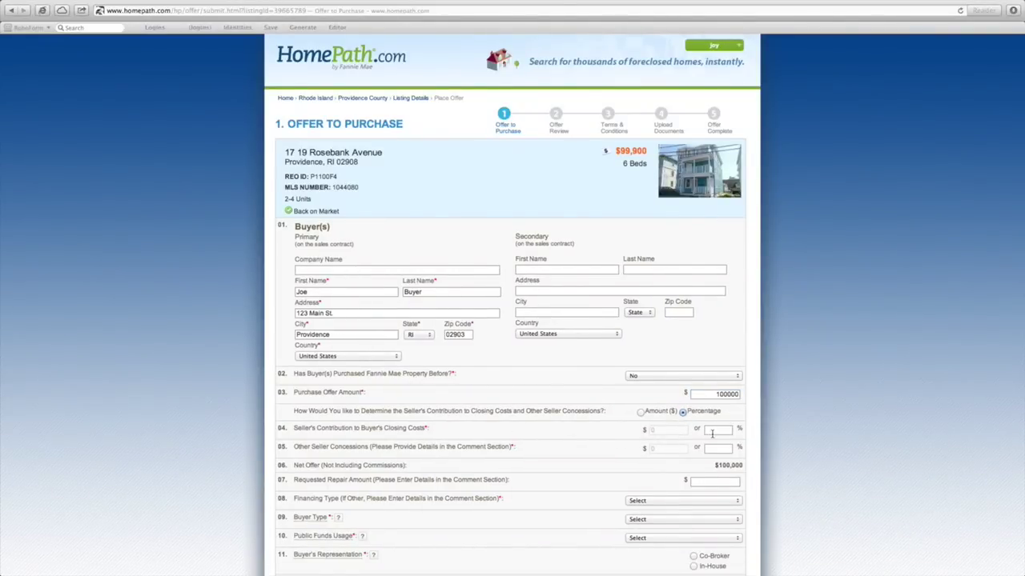
left_click(712, 433)
type("0")
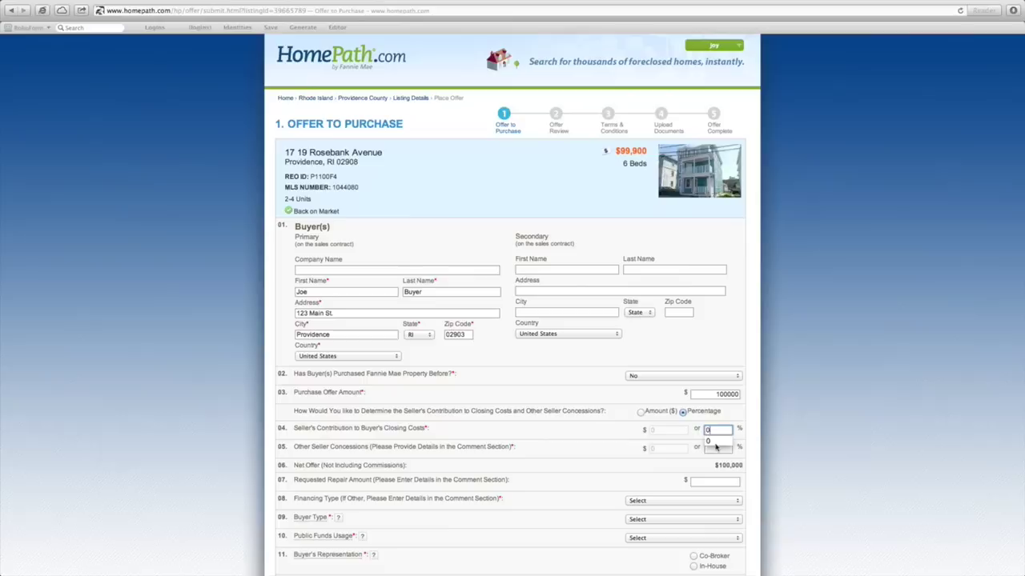
left_click(714, 450)
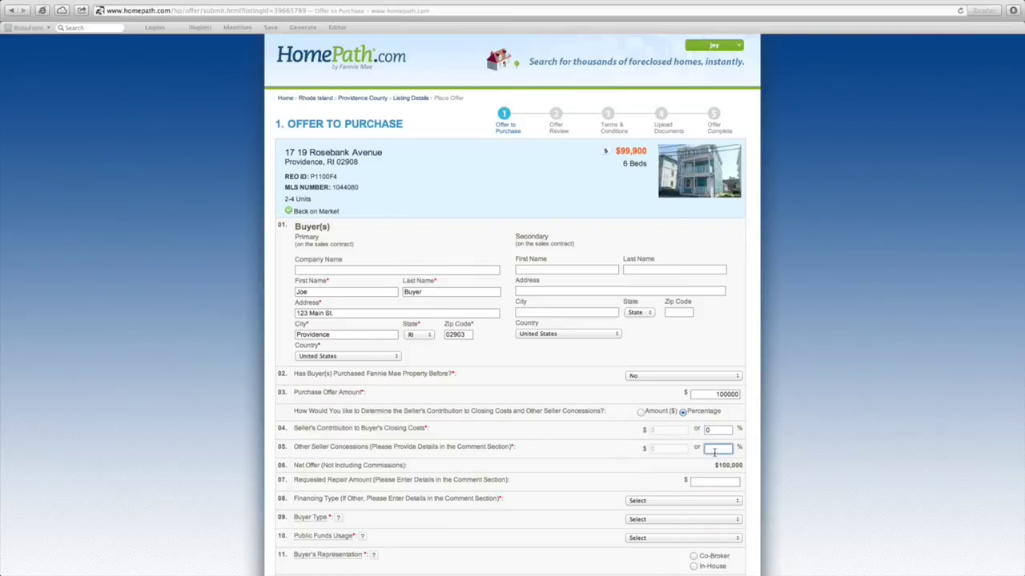
type("0")
left_click(711, 481)
type("0")
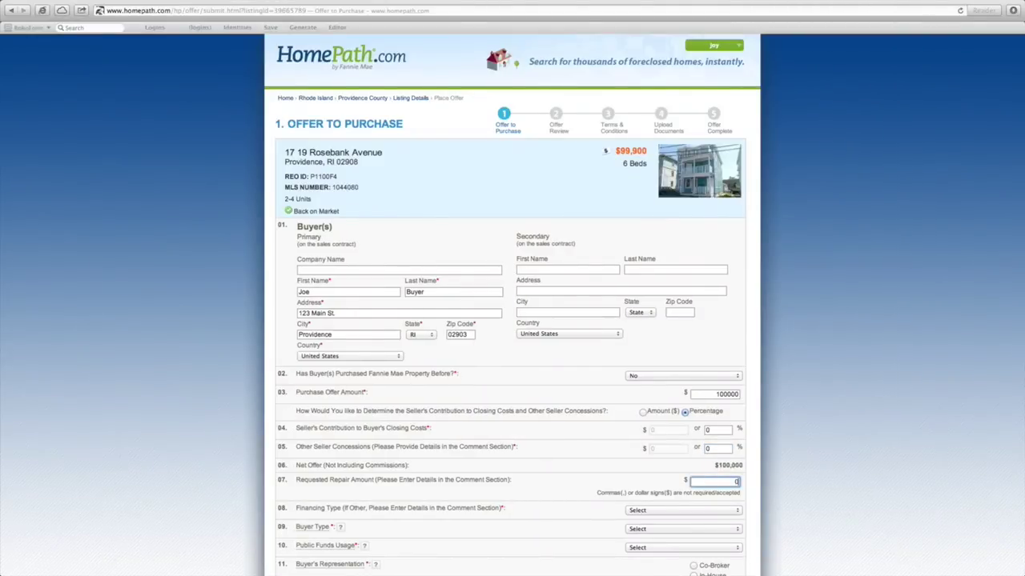
left_click(563, 494)
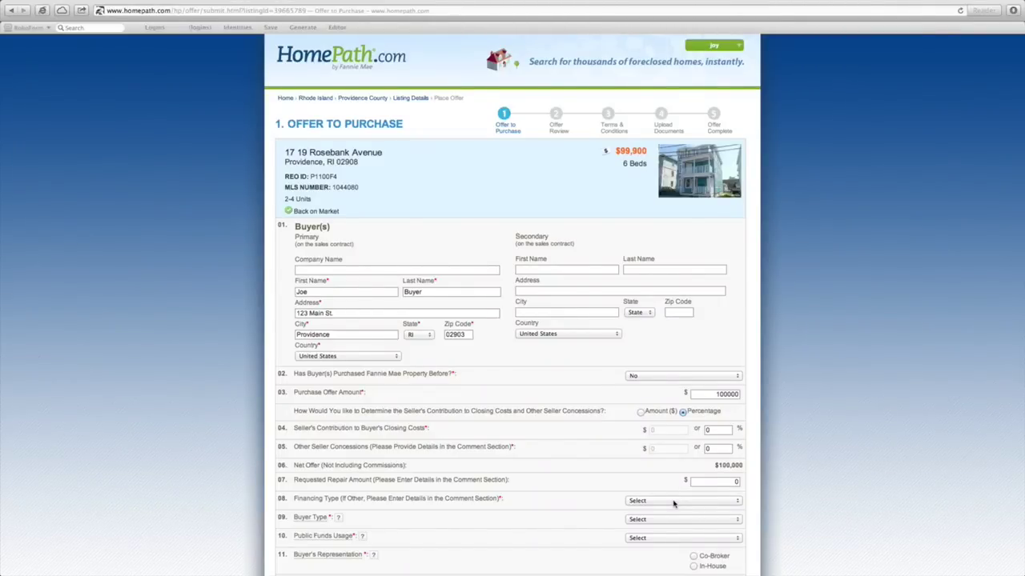
left_click(674, 501)
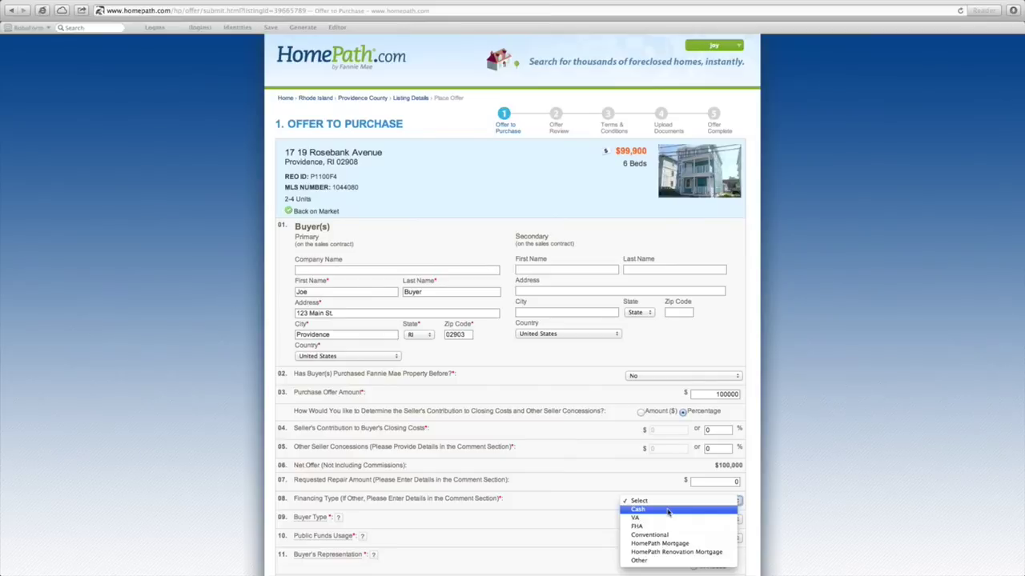
left_click(667, 510)
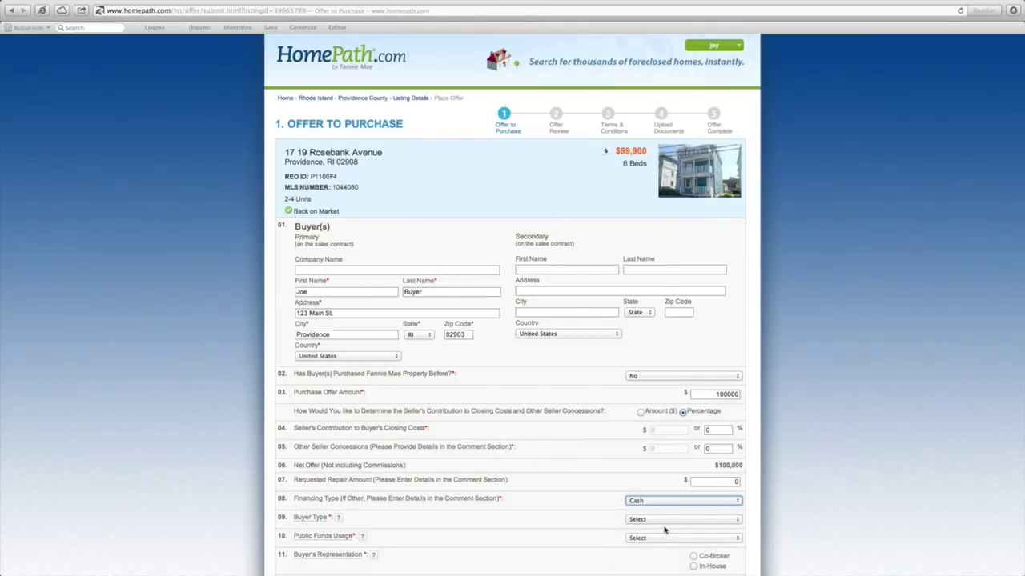
Mark the buyer as an Investor not using public funds, with In-House representation
left_click(669, 521)
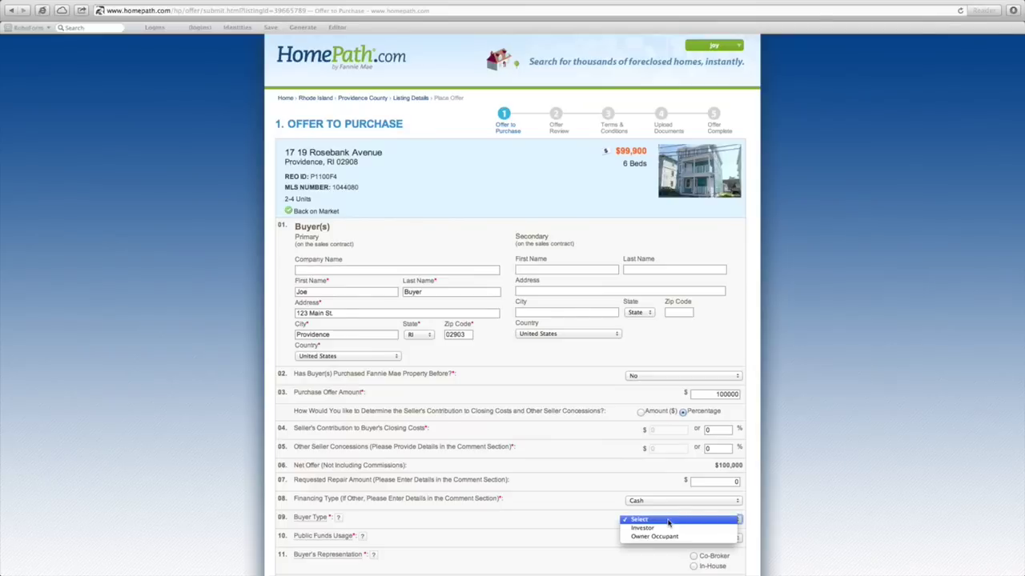
left_click(665, 528)
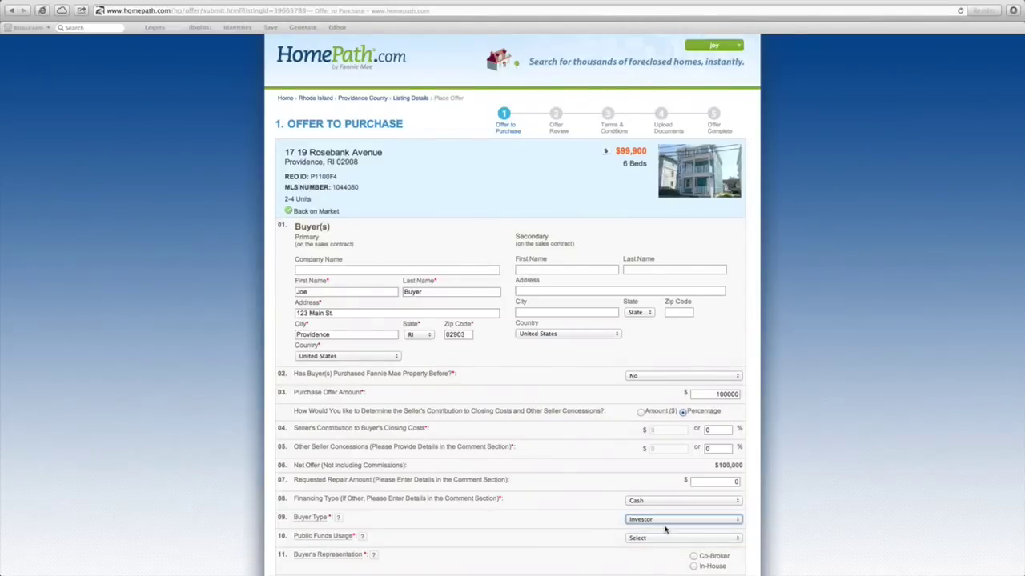
scroll(665, 528, "down", 3)
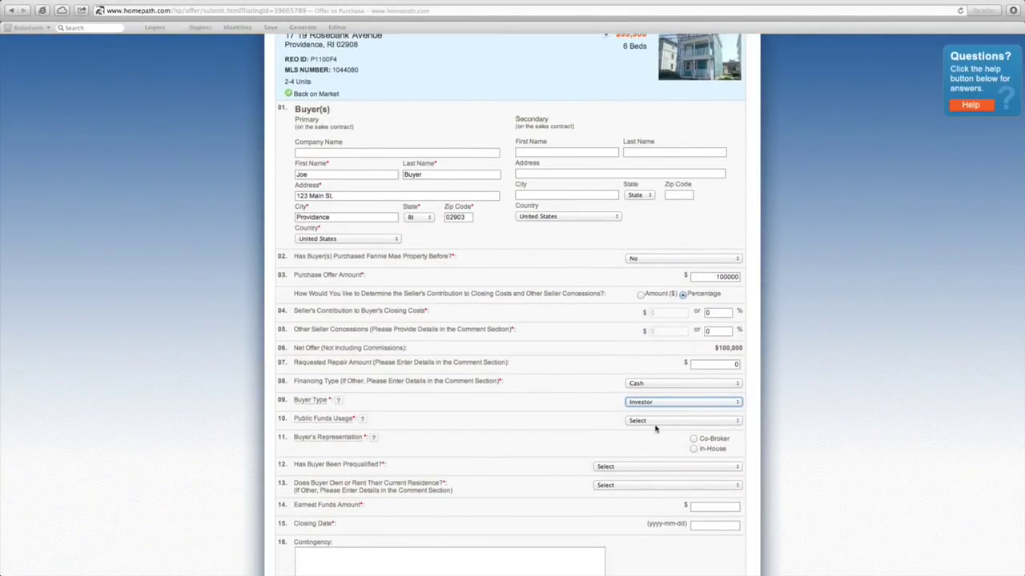
mouse_move(361, 418)
left_click(646, 423)
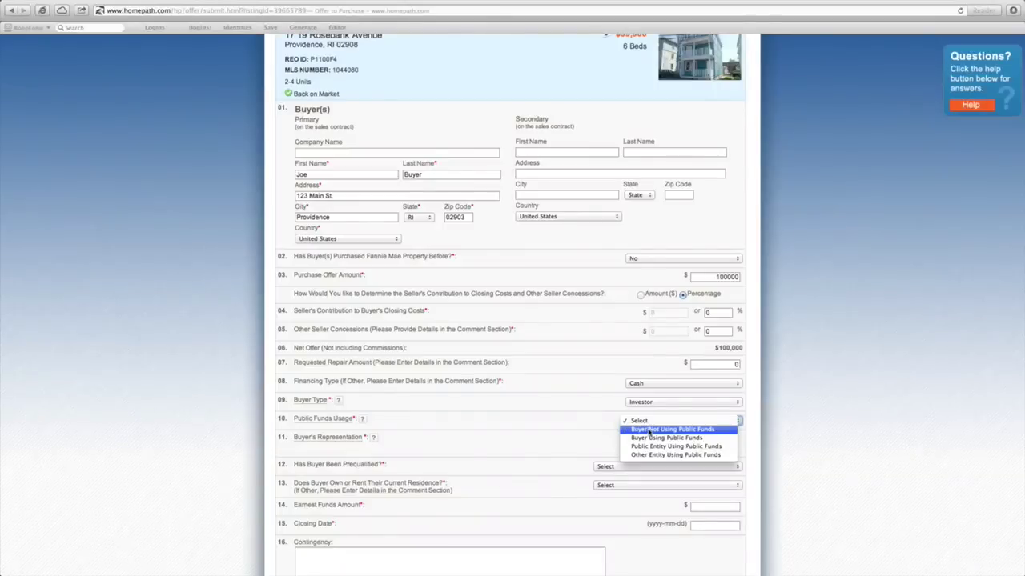
left_click(649, 429)
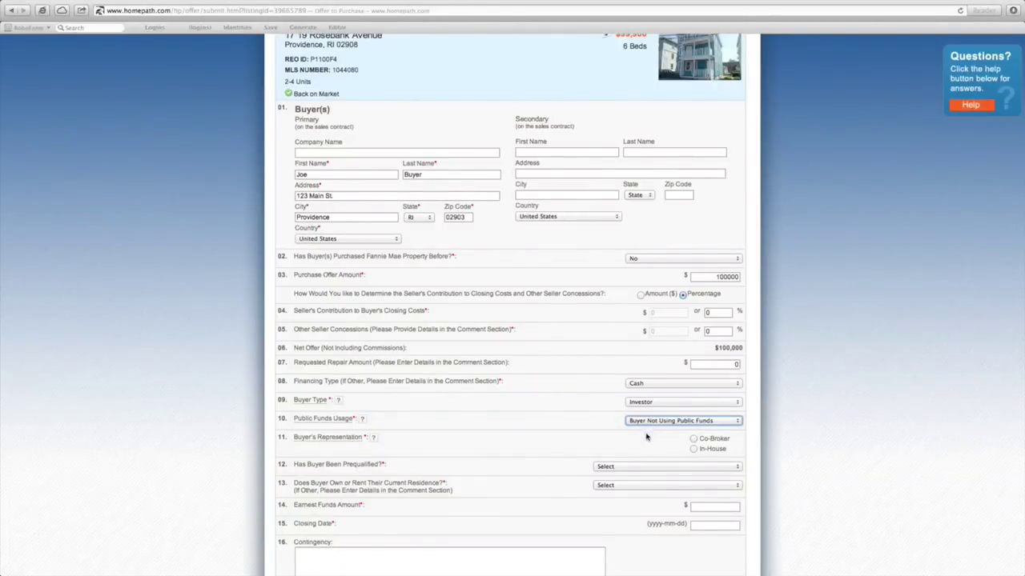
left_click(694, 449)
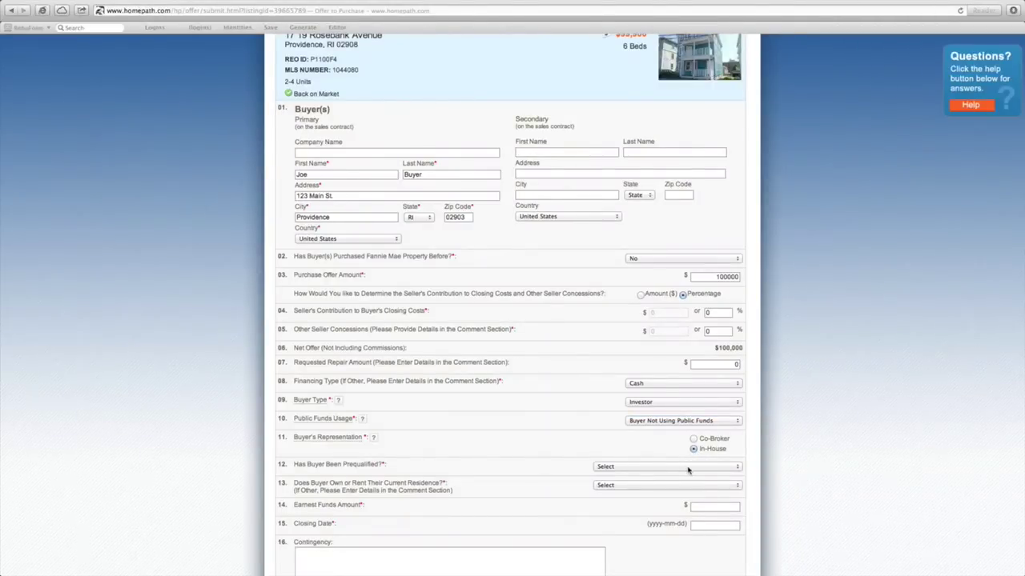
Answer not prequalified, owns current residence, and enter 10000 earnest funds
left_click(688, 469)
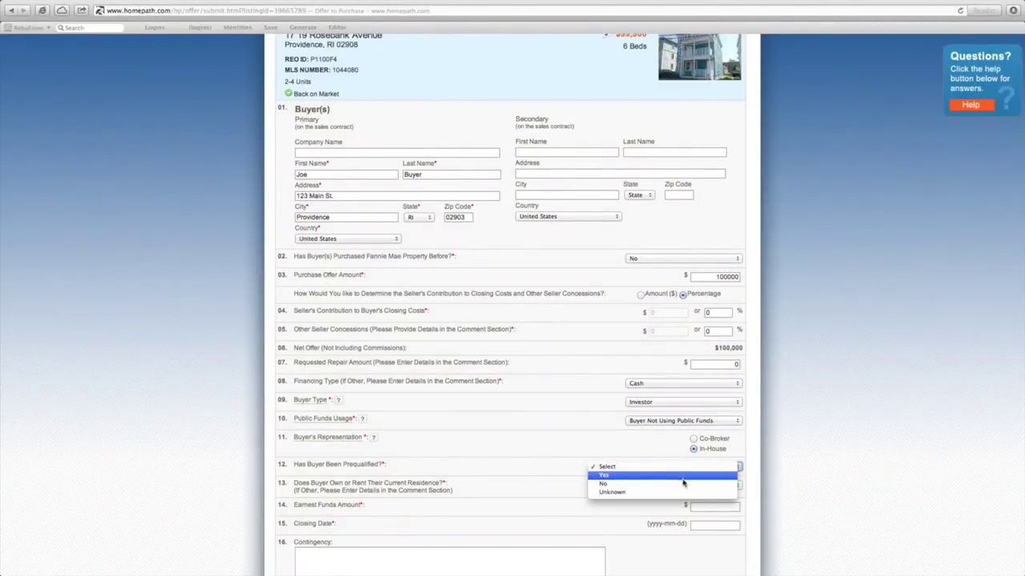
left_click(682, 484)
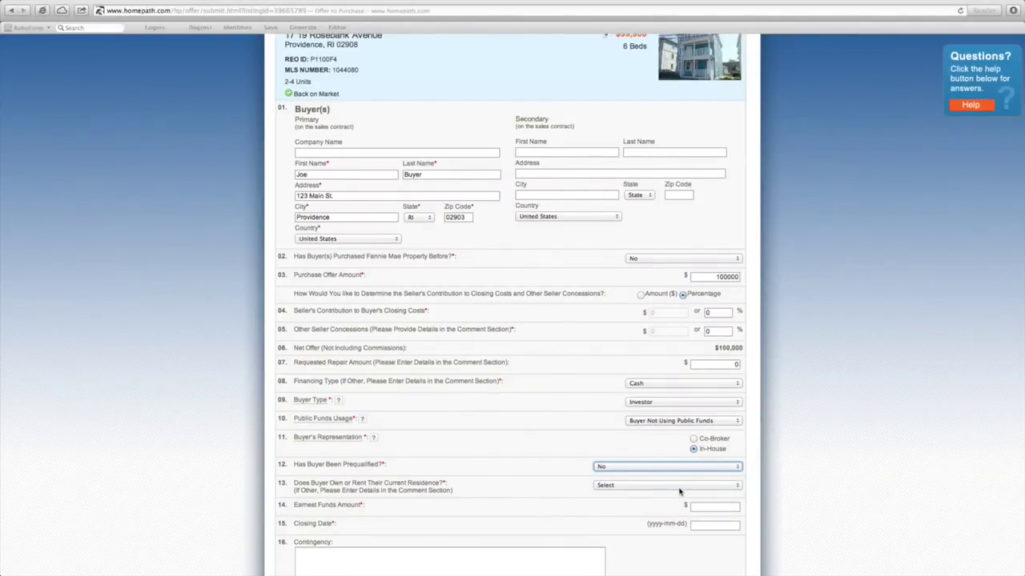
left_click(679, 485)
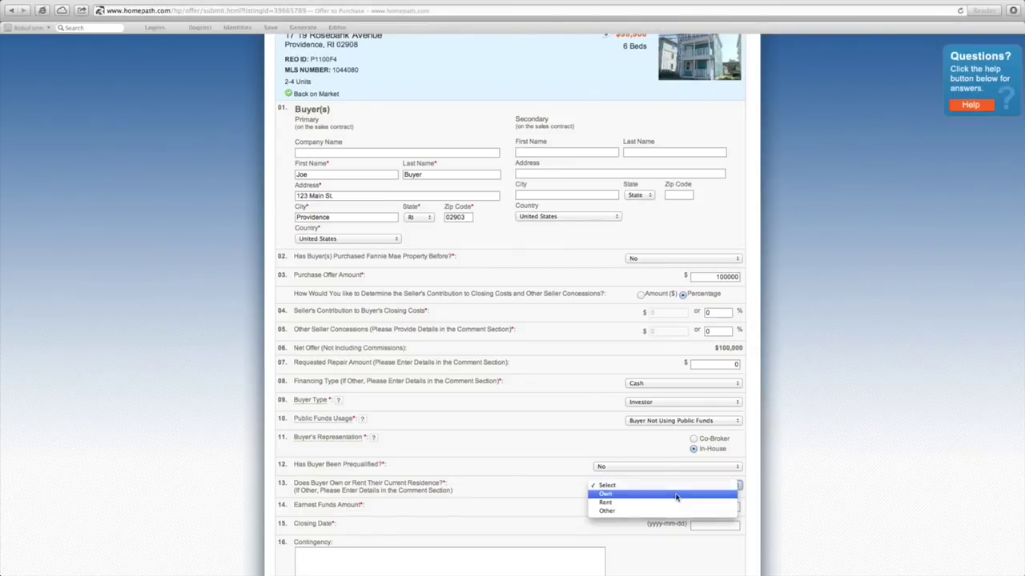
left_click(676, 495)
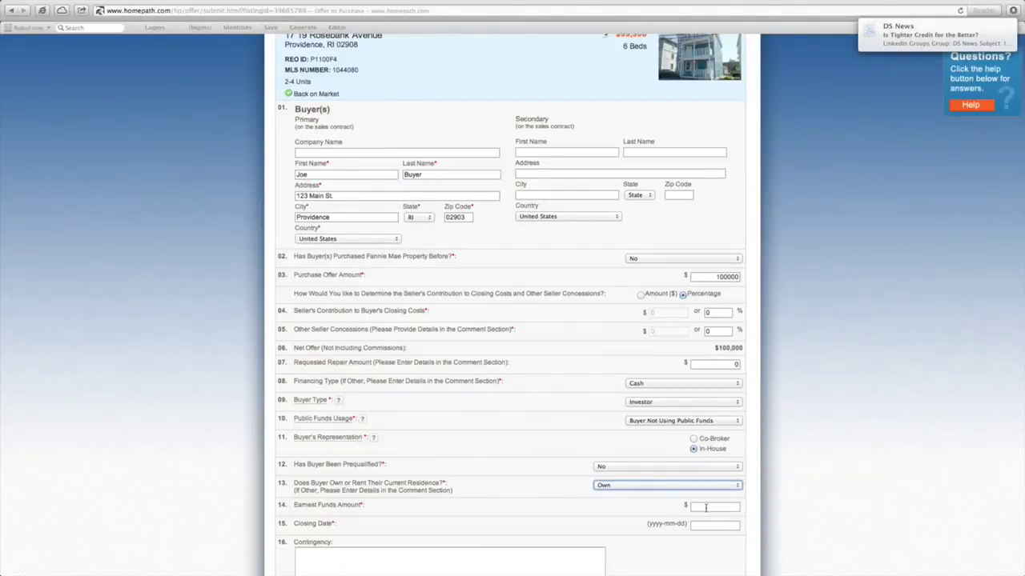
left_click(705, 507)
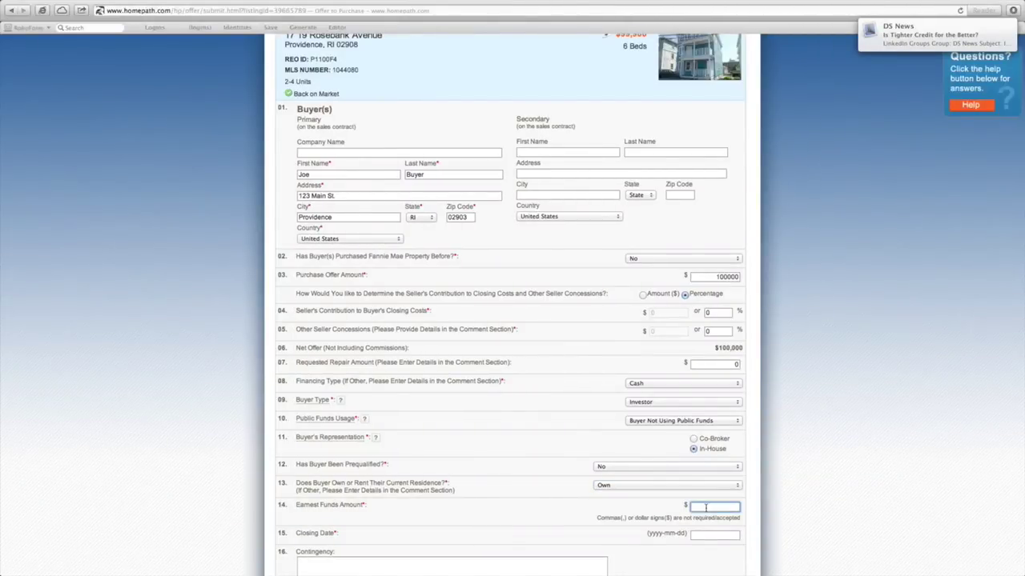
type("10000")
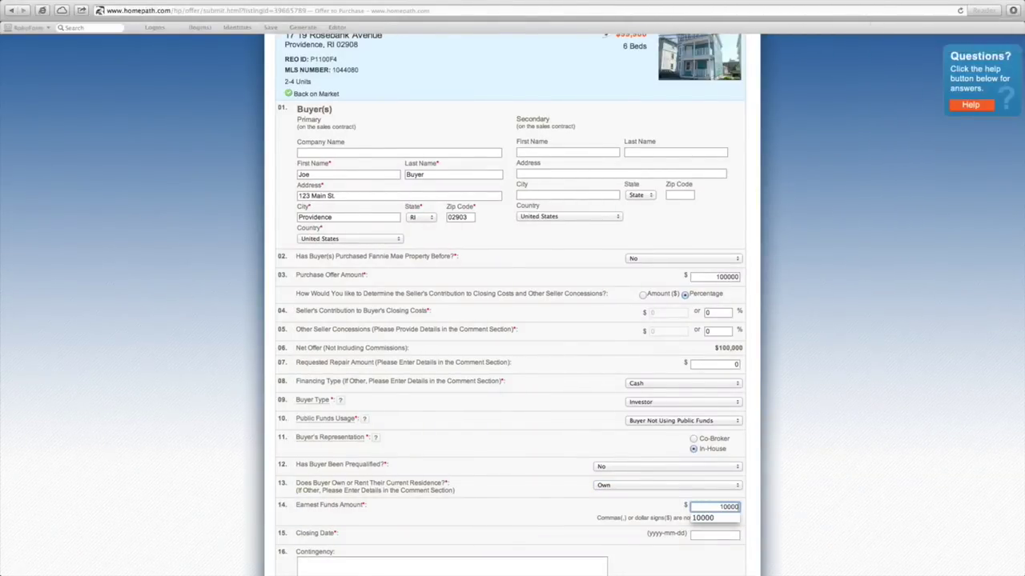
Set the closing date to December 31, 2013
key("Tab")
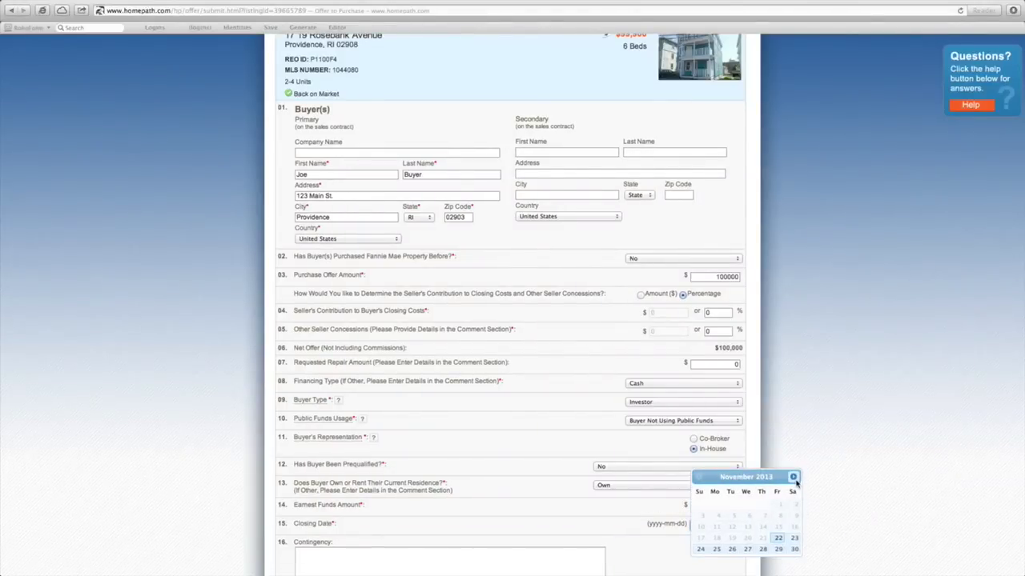
left_click(793, 478)
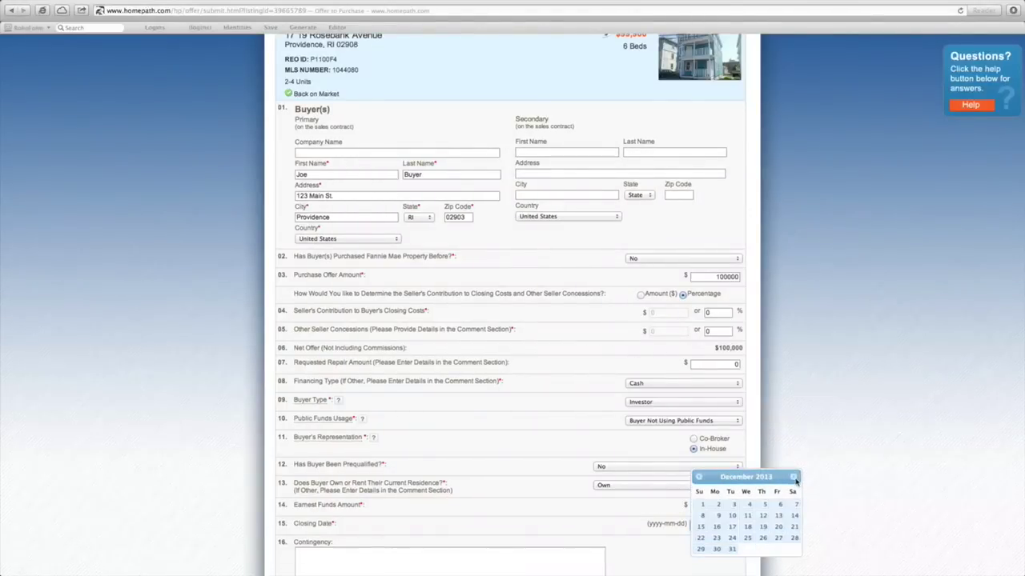
left_click(733, 549)
scroll(734, 552, "down", 5)
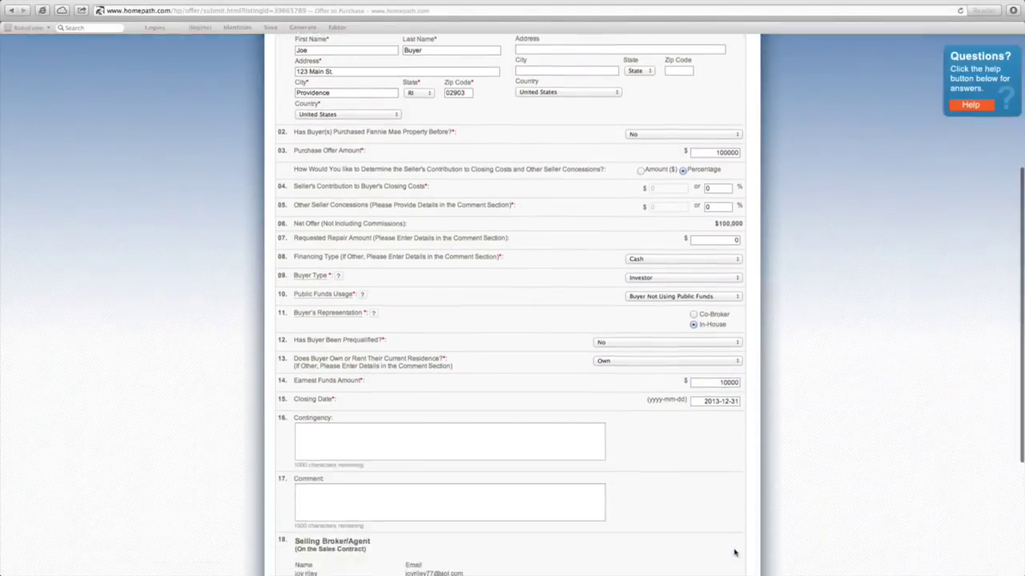
Add the contingency 'subject to inspections' and a 'cash offer' comment, then continue to review
left_click(485, 380)
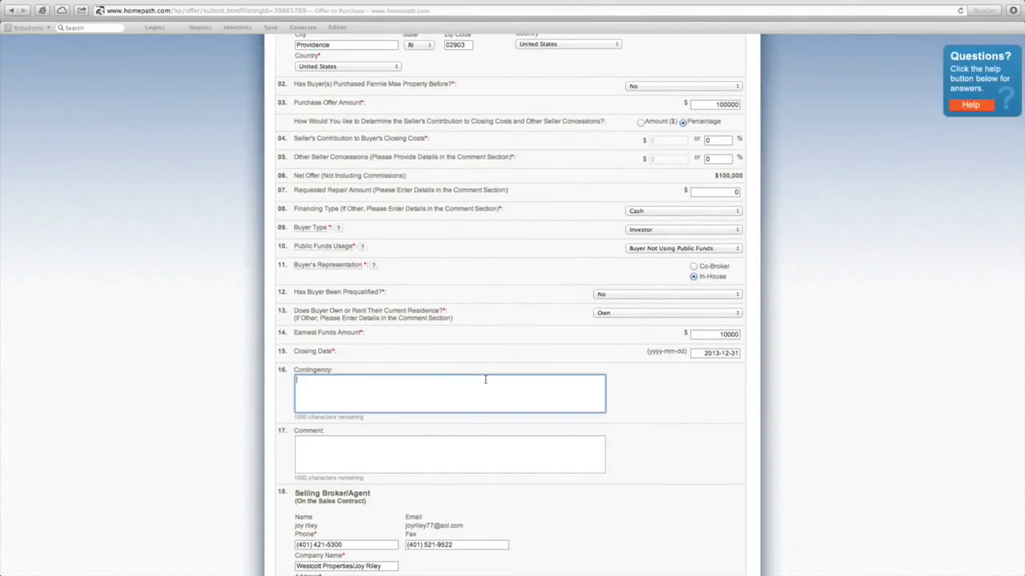
type("subject to inspections")
left_click(463, 453)
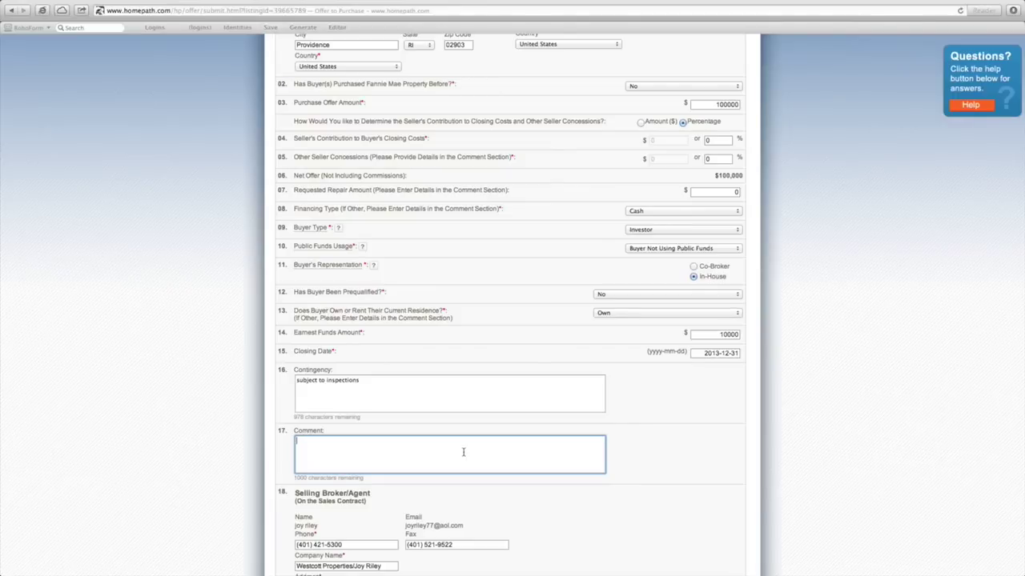
type("cash offer, sub")
key("BackSpace")
key("BackSpace")
key("BackSpace")
key("BackSpace")
key("BackSpace")
scroll(565, 515, "down", 4)
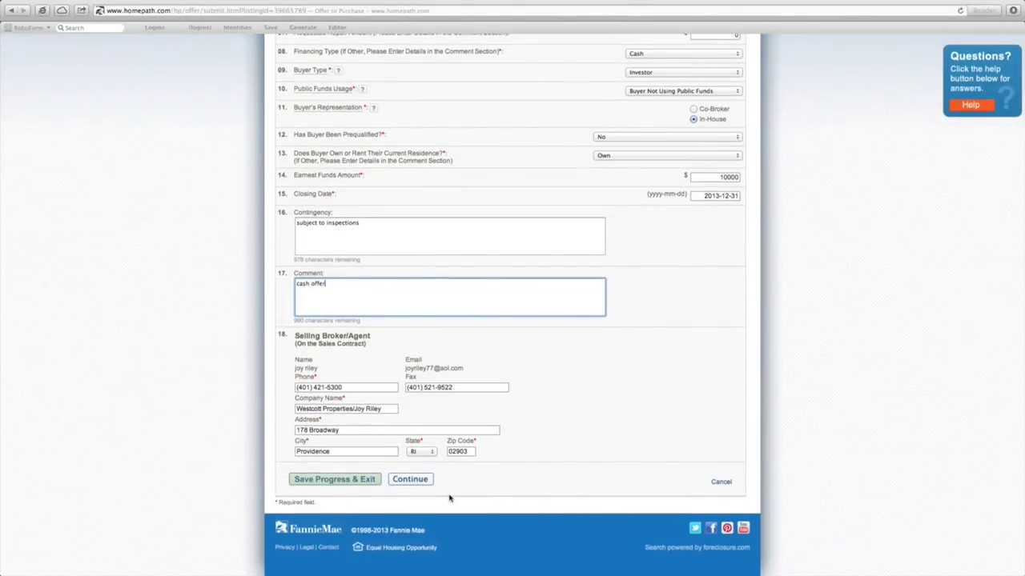
left_click(410, 484)
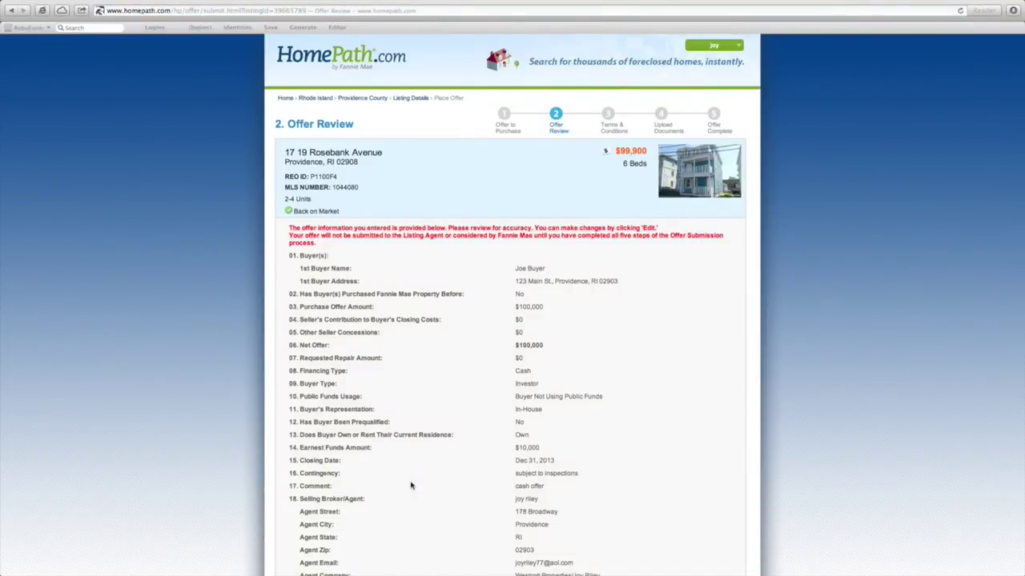
Look over the Offer Review summary and proceed to Terms & Conditions
scroll(411, 485, "down", 3)
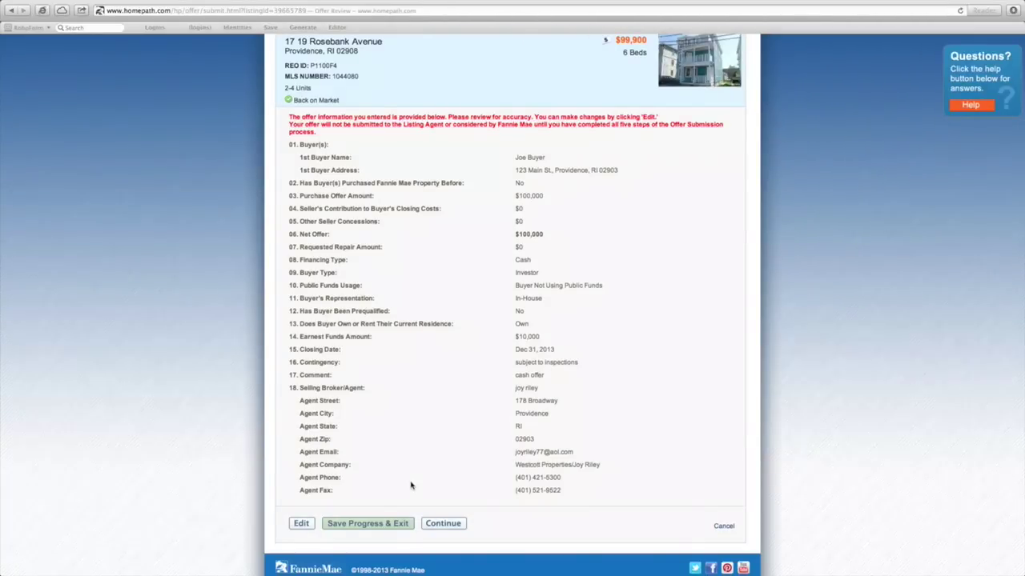
left_click(443, 525)
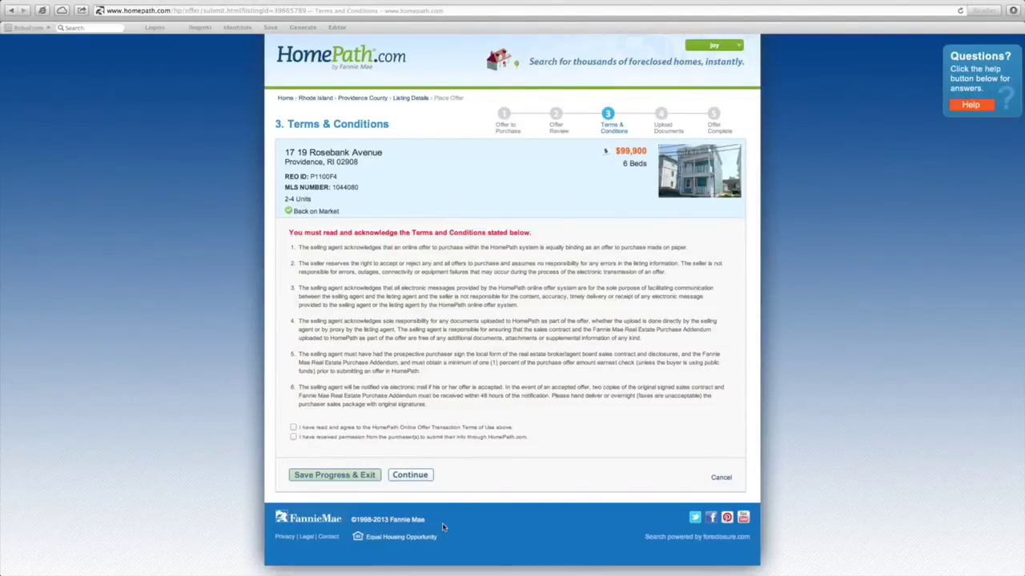
Accept the terms of use and purchaser permission, then choose single-file Contract Package upload
left_click(293, 429)
left_click(293, 437)
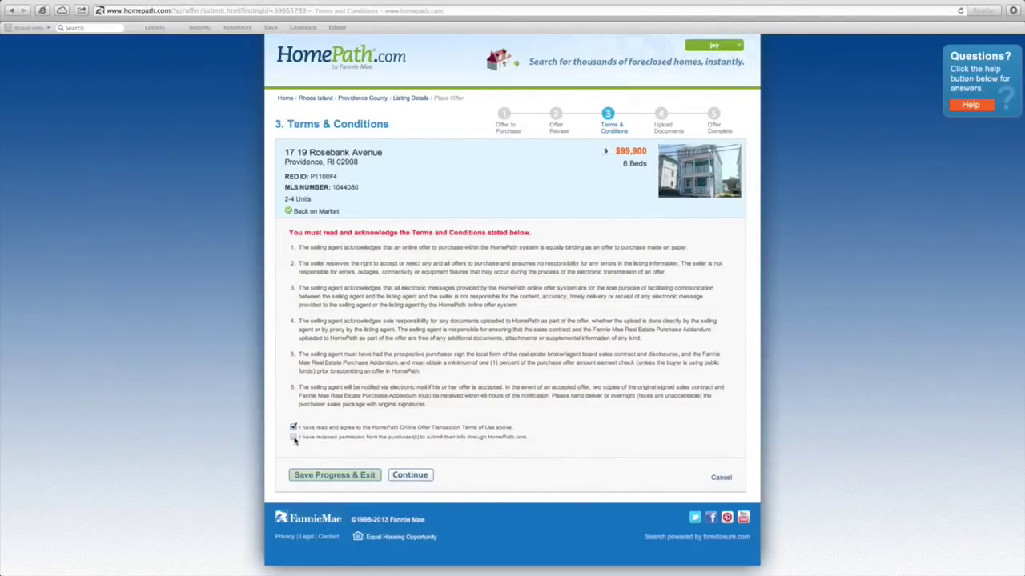
left_click(406, 476)
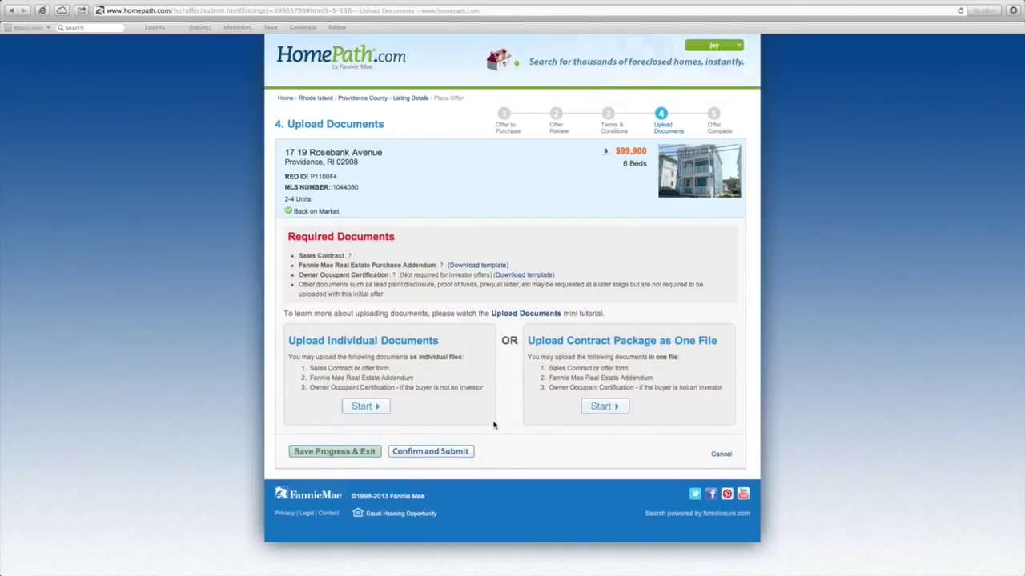
left_click(608, 408)
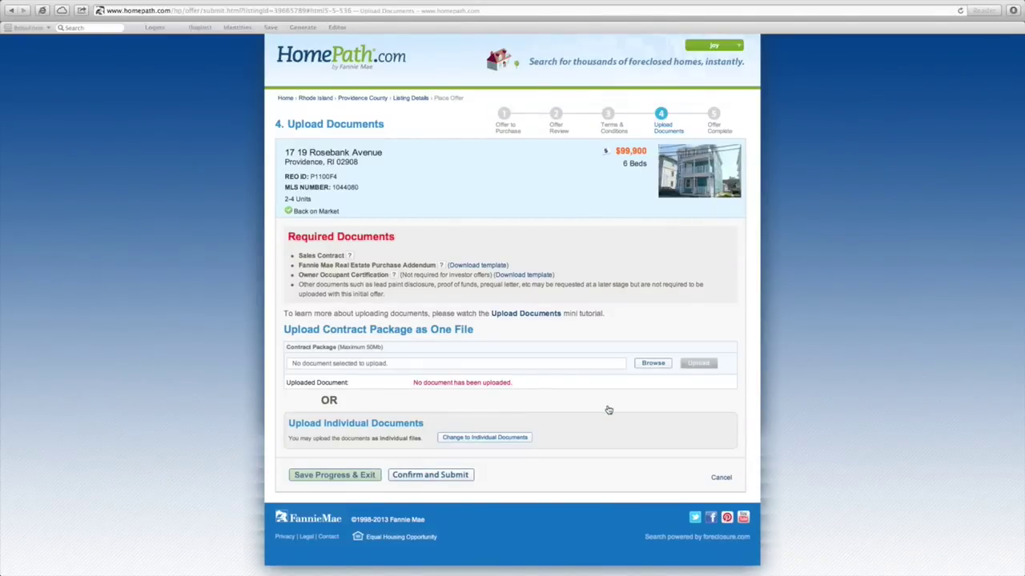
Upload the Rosebank offer PDF from the Desktop as the contract package
left_click(651, 364)
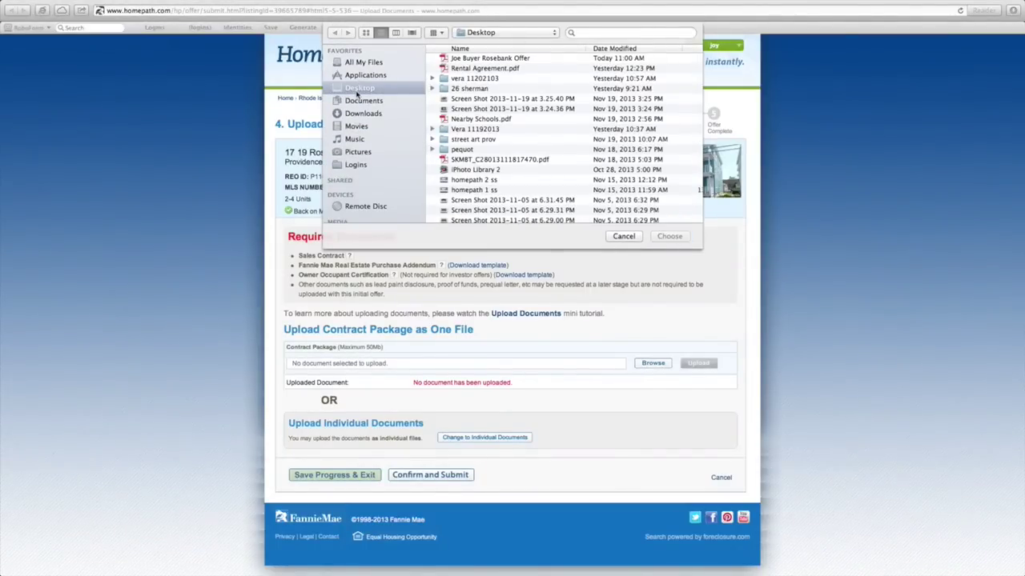
left_click(477, 60)
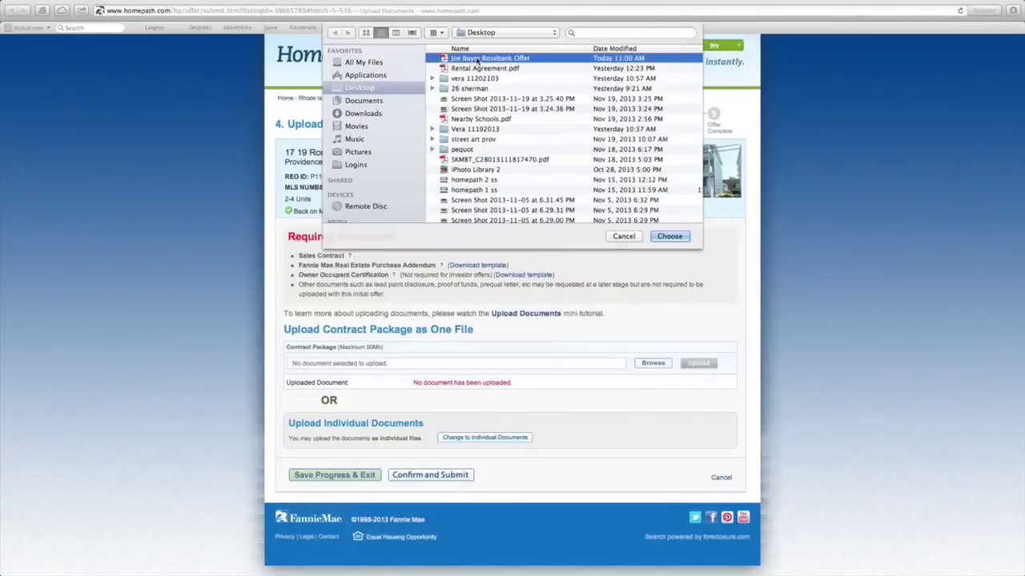
left_click(664, 237)
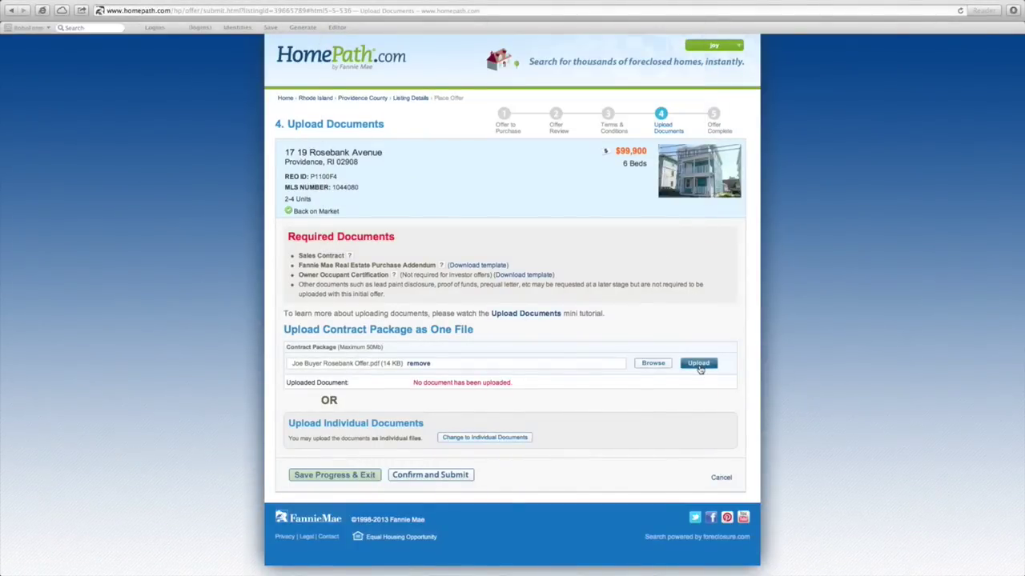
left_click(699, 364)
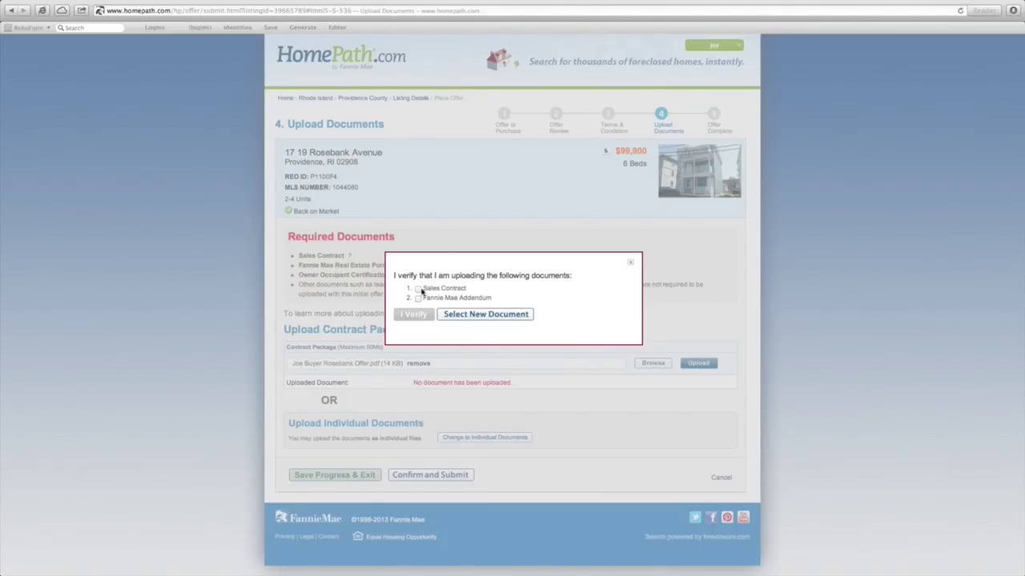
Verify the package includes the Sales Contract and Fannie Mae Addendum, then submit the offer
left_click(418, 289)
left_click(418, 298)
left_click(414, 315)
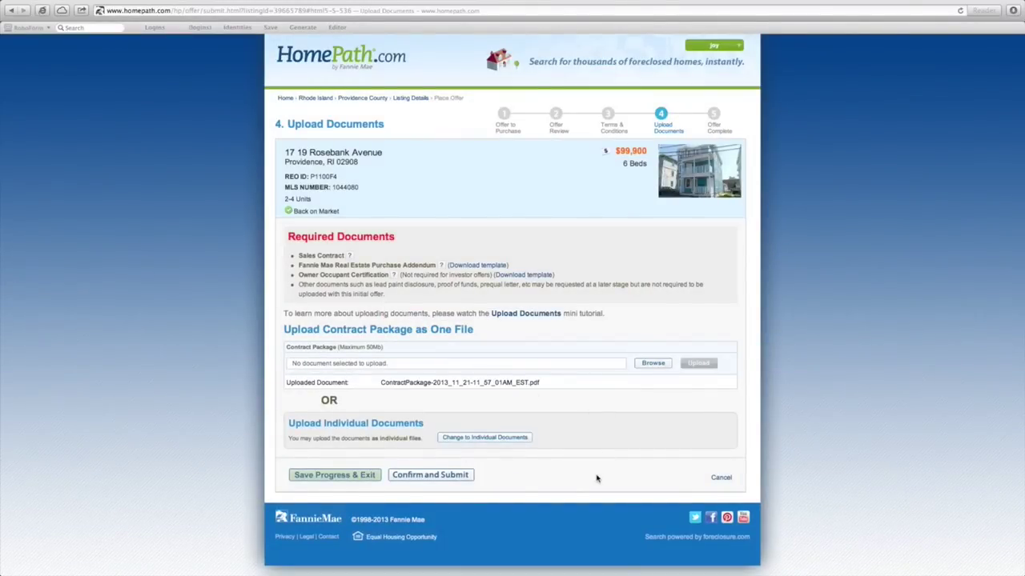
left_click(447, 477)
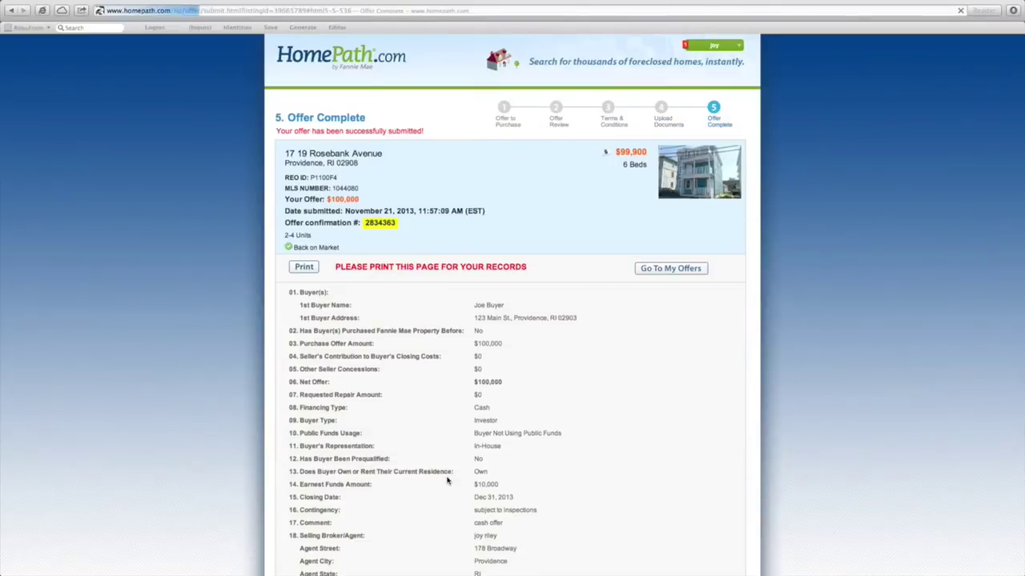